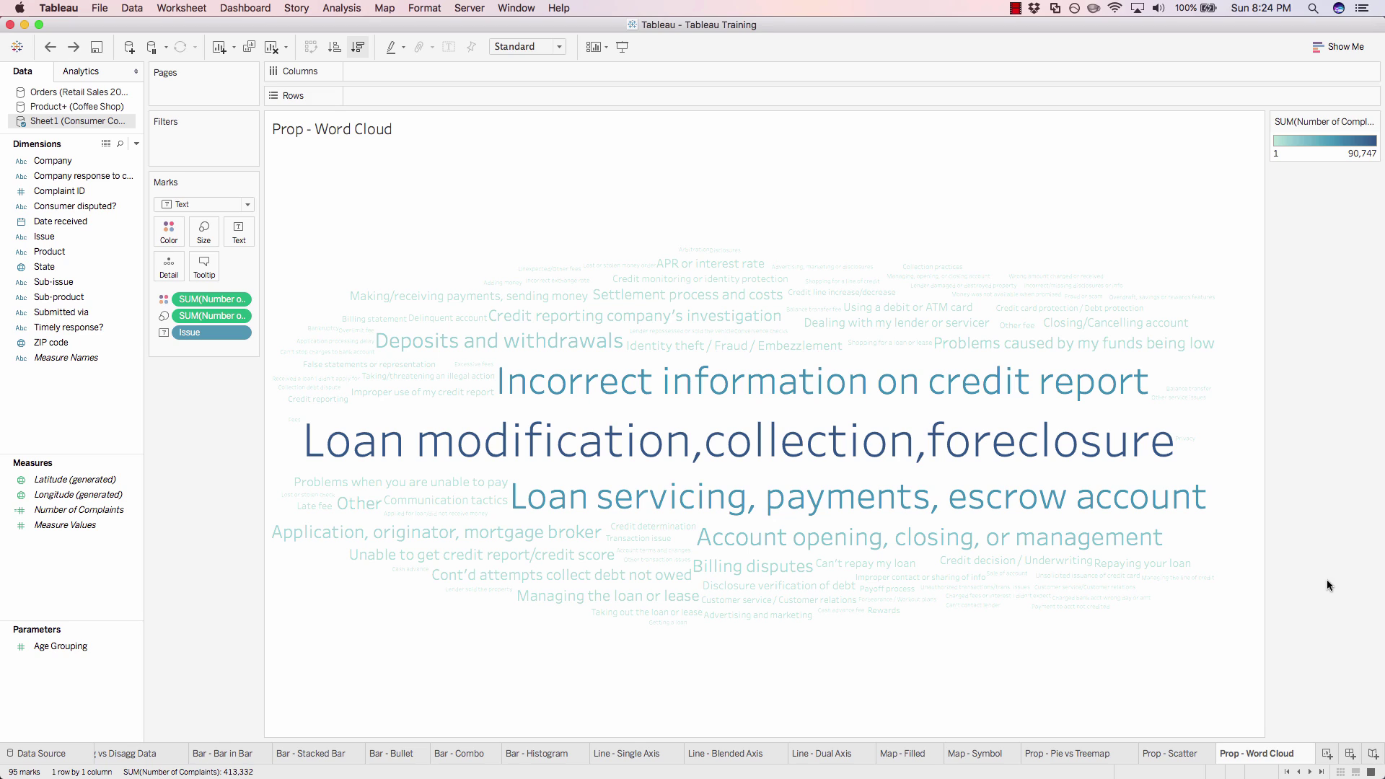
# Add a new blank worksheet and rename its tab to 'Motion Chart'.
pyautogui.click(1326, 753)
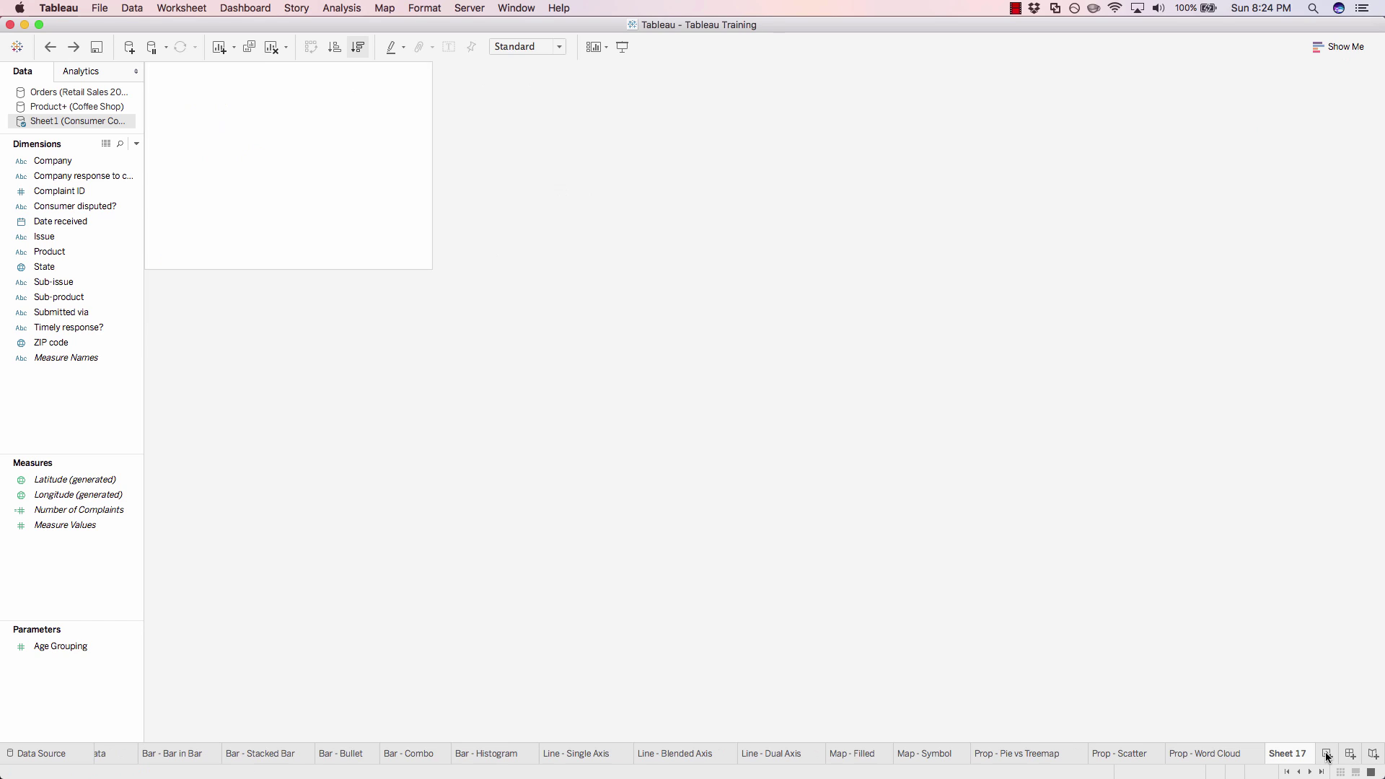
pyautogui.doubleClick(1296, 753)
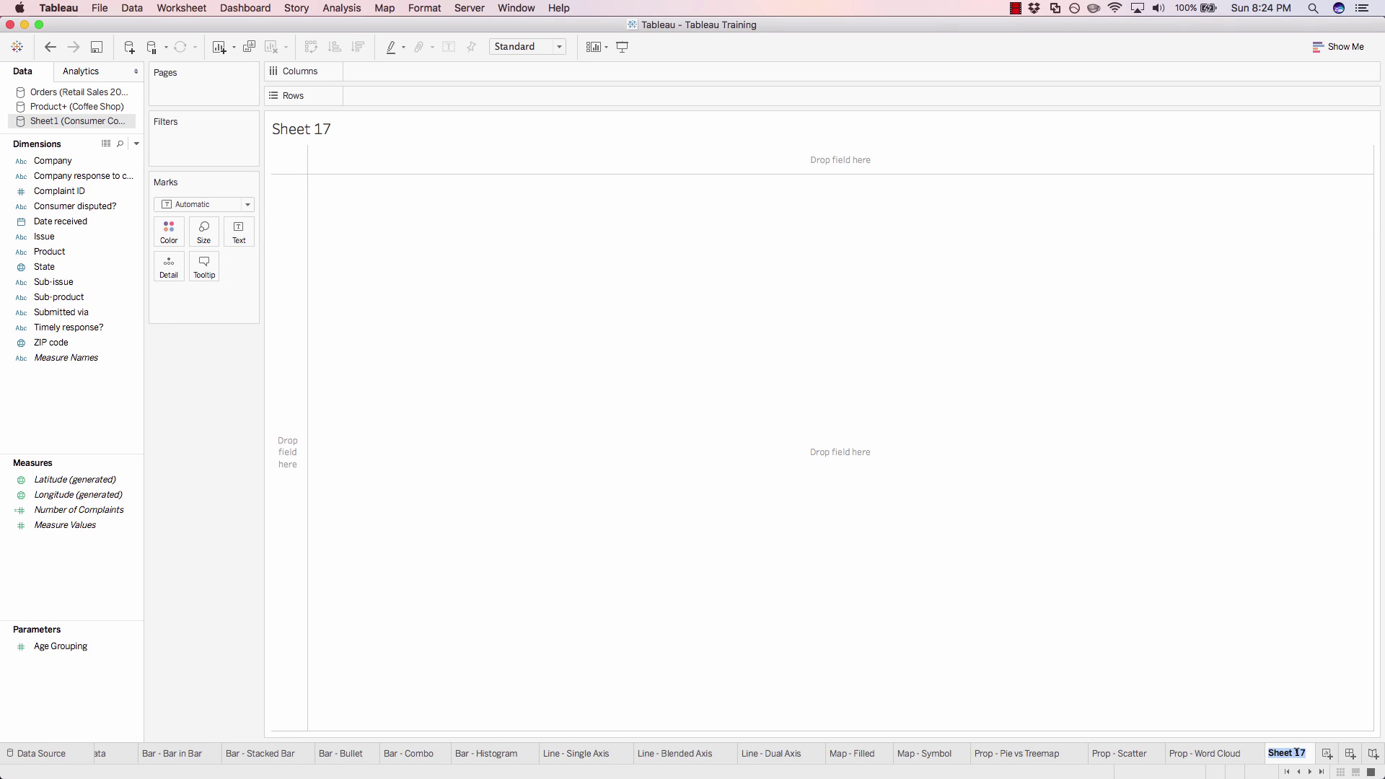
pyautogui.write('Motion Chart')
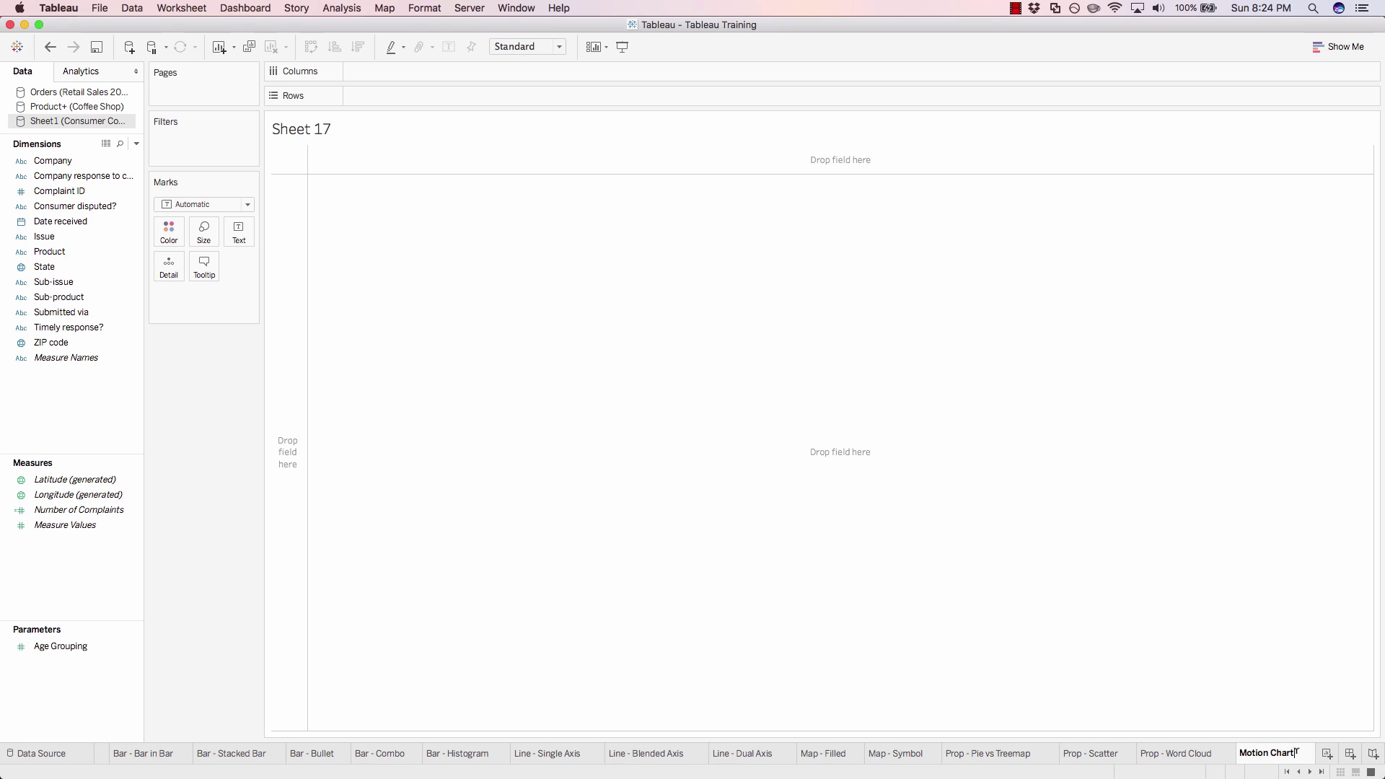
pyautogui.press('Return')
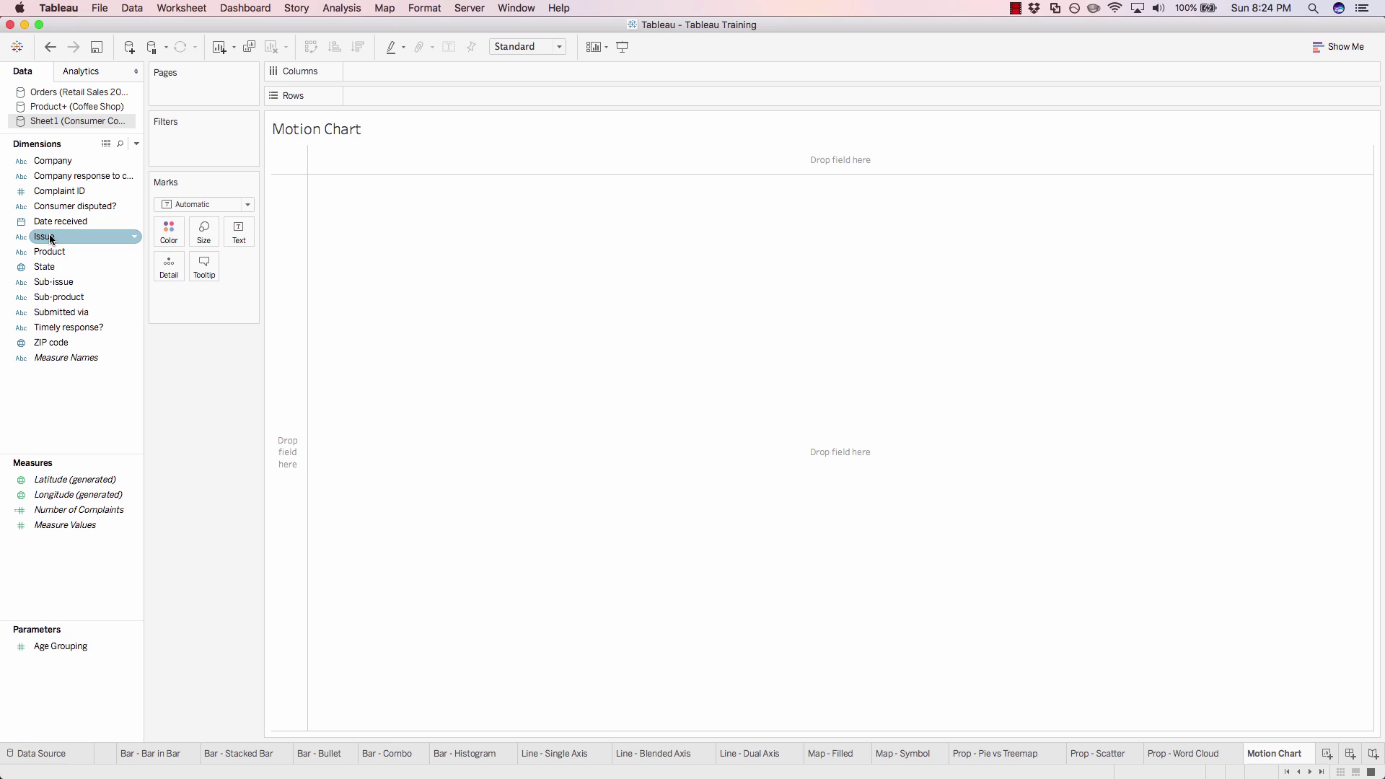
# Plot SUM(Number of Complaints) on Rows against YEAR(Date received) on Columns.
pyautogui.doubleClick(54, 513)
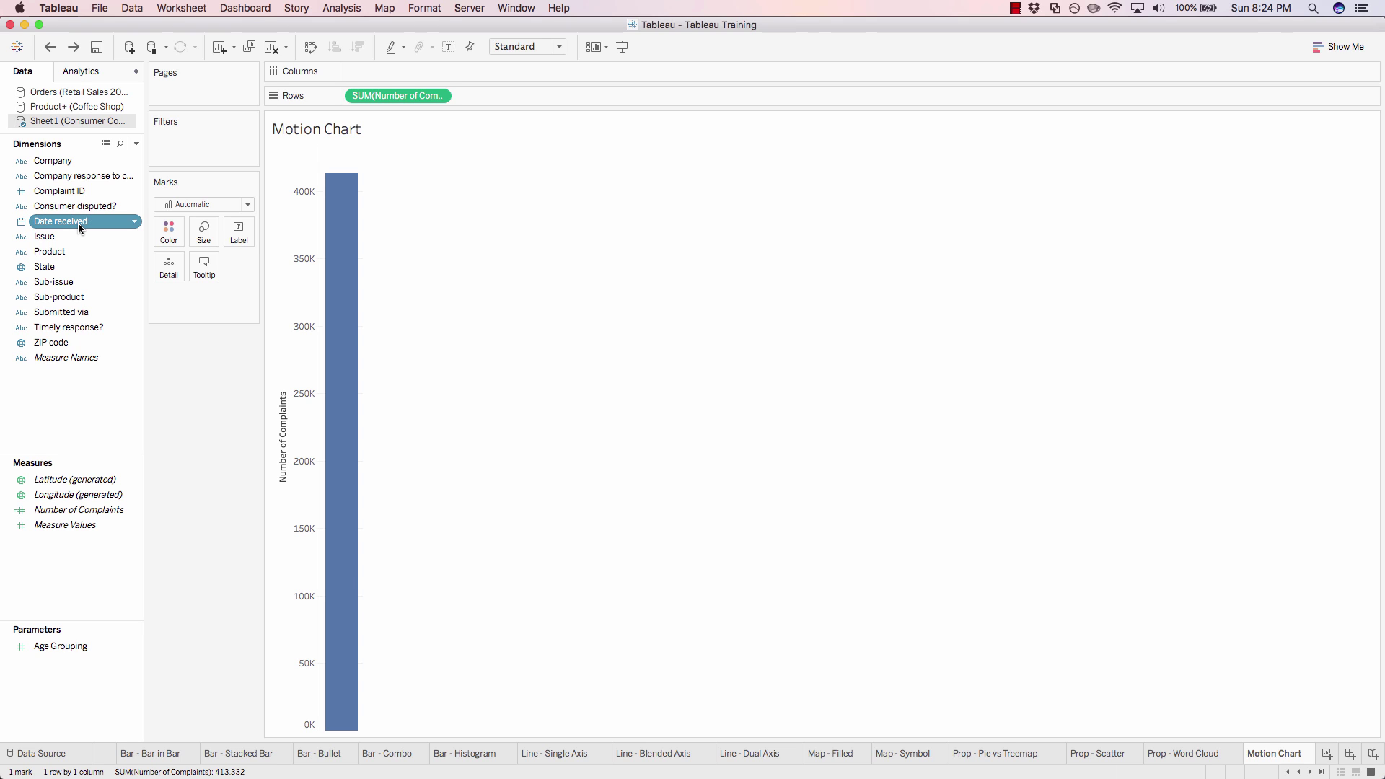
pyautogui.moveTo(78, 223); pyautogui.dragTo(354, 75)
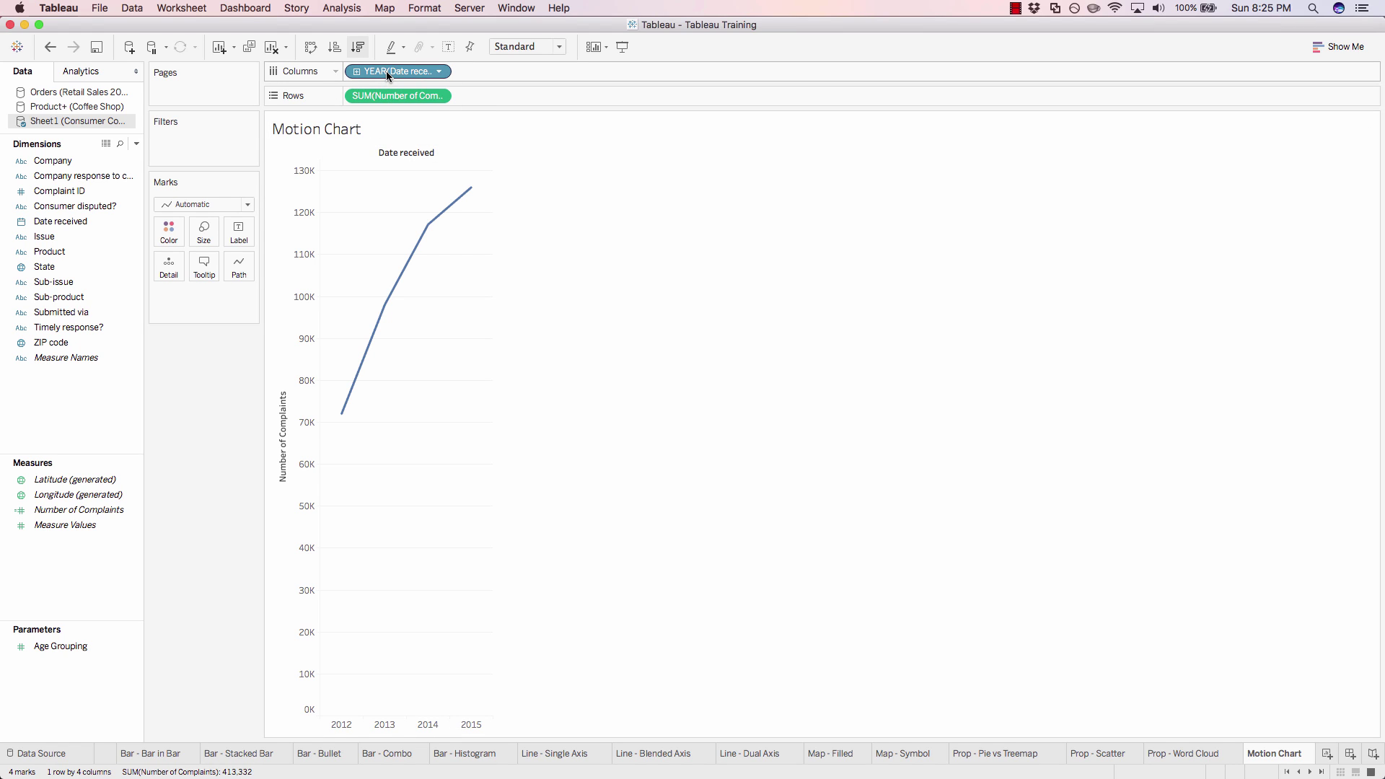
# Switch the Date received pill to continuous MONTH for a monthly complaints line.
pyautogui.rightClick(386, 71)
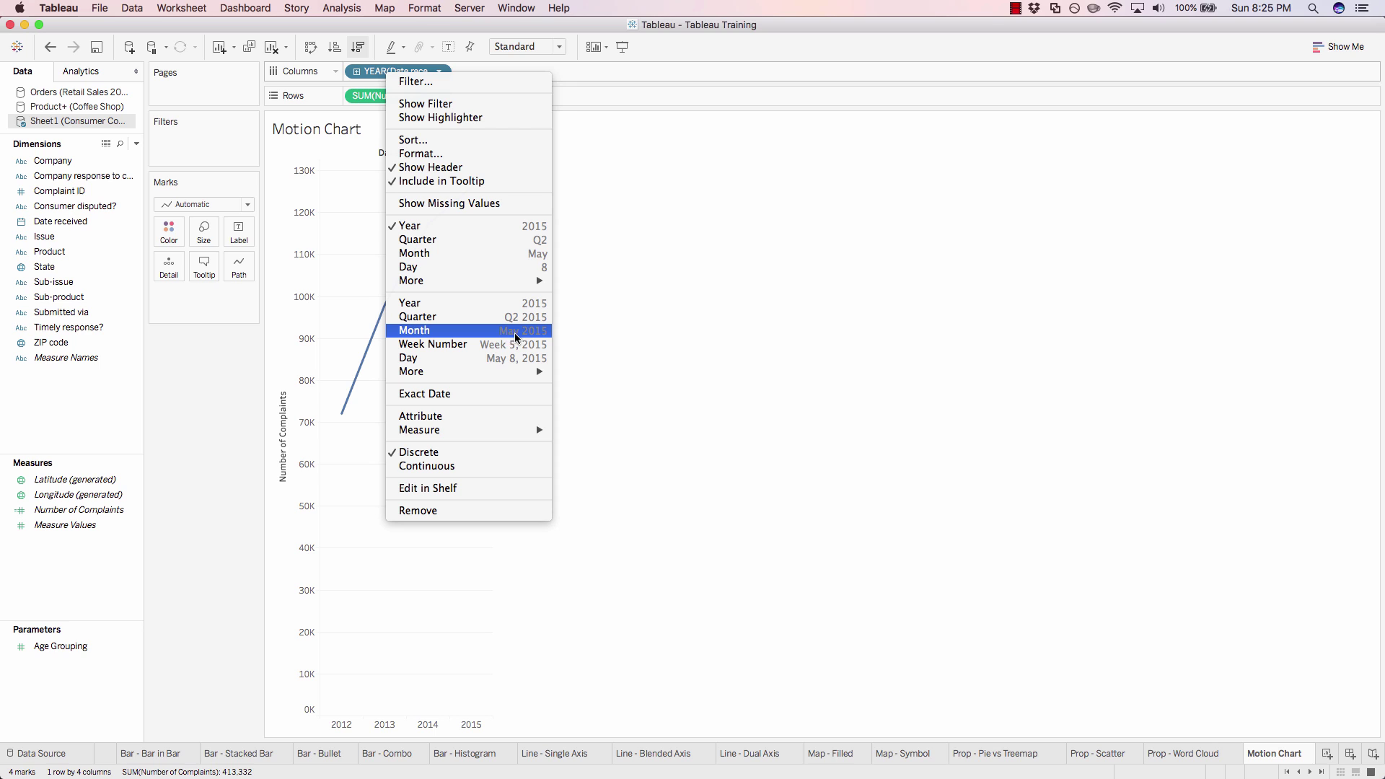
pyautogui.click(532, 336)
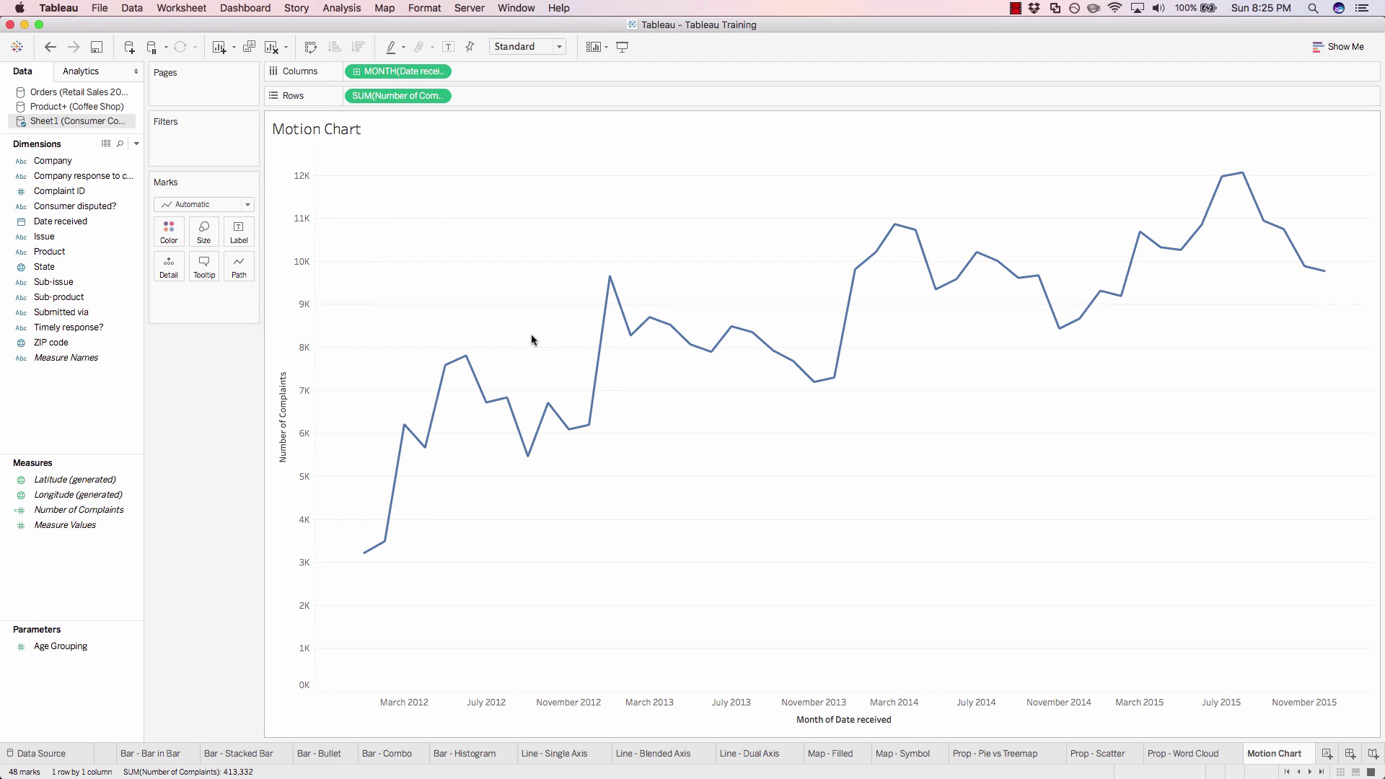
pyautogui.moveTo(379, 548)
pyautogui.moveTo(554, 455)
# Put Issue on Color, adding all its members, then rearrange fields from the Data pane.
pyautogui.moveTo(47, 238); pyautogui.dragTo(168, 229)
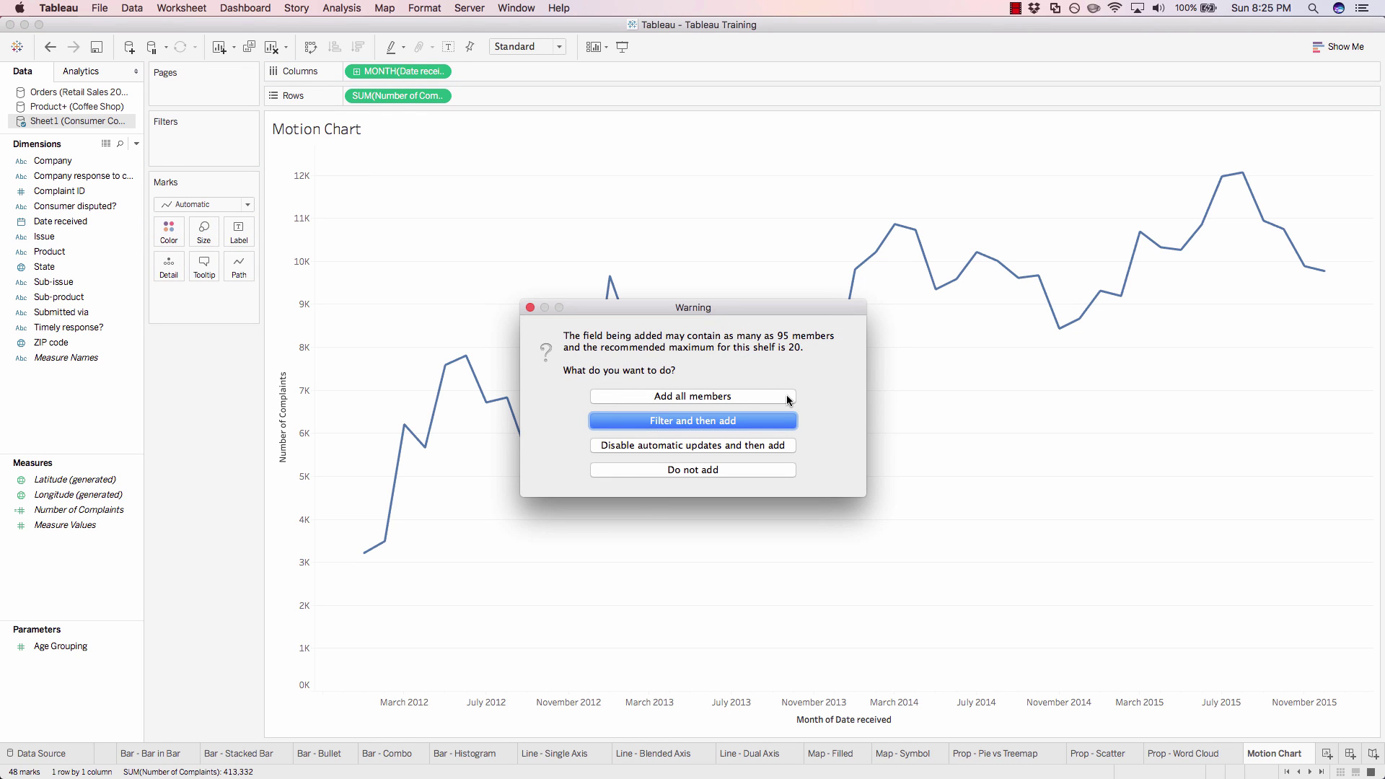
pyautogui.click(735, 395)
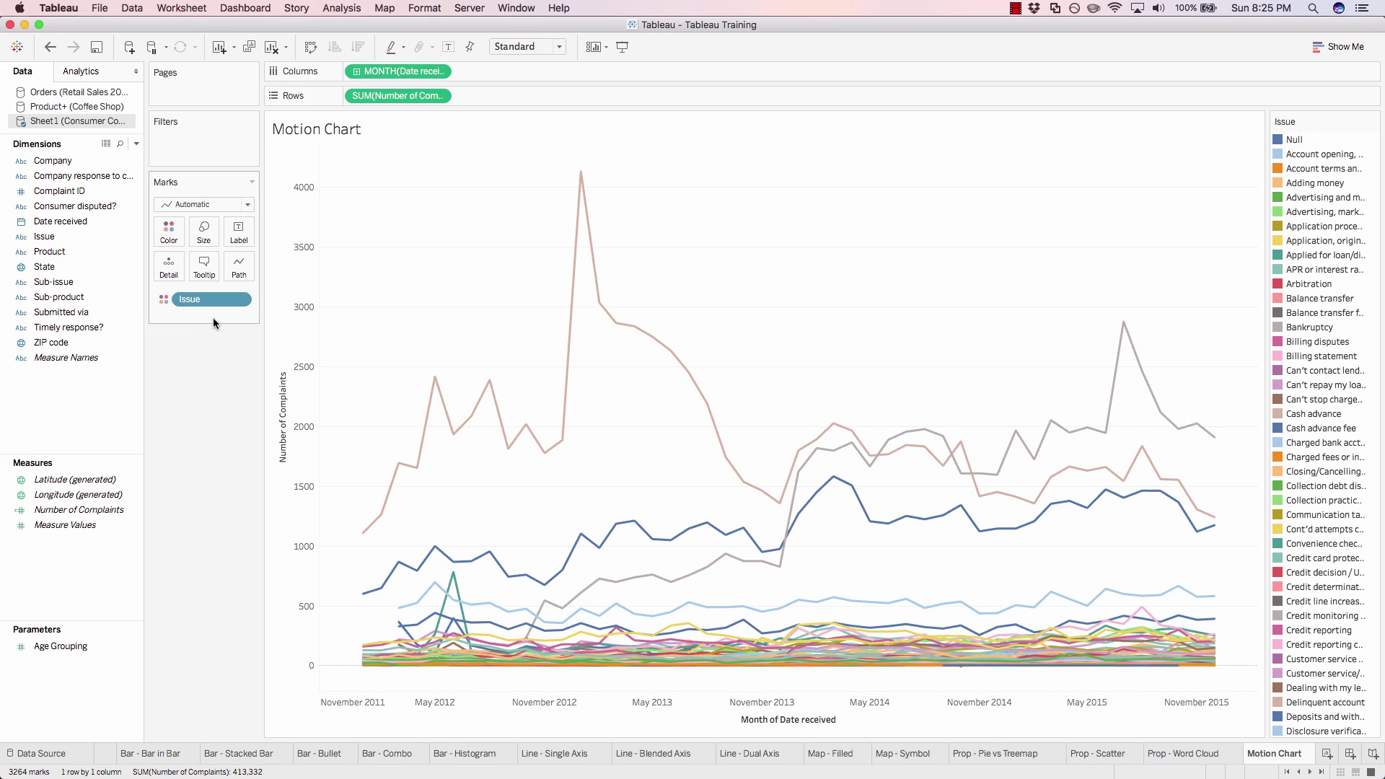
pyautogui.click(108, 296)
pyautogui.click(45, 237)
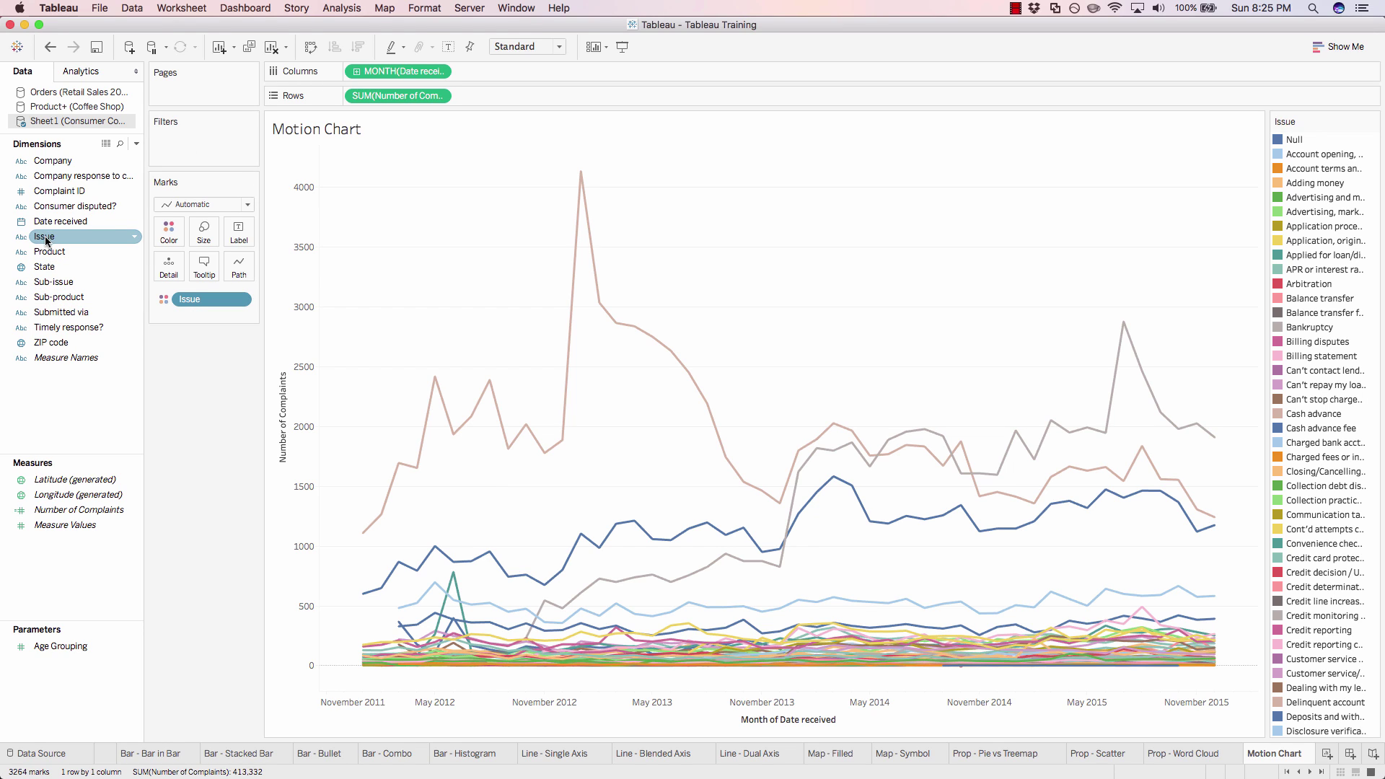
pyautogui.click(47, 192)
pyautogui.click(50, 221)
pyautogui.click(45, 237)
pyautogui.moveTo(72, 206); pyautogui.dragTo(180, 153)
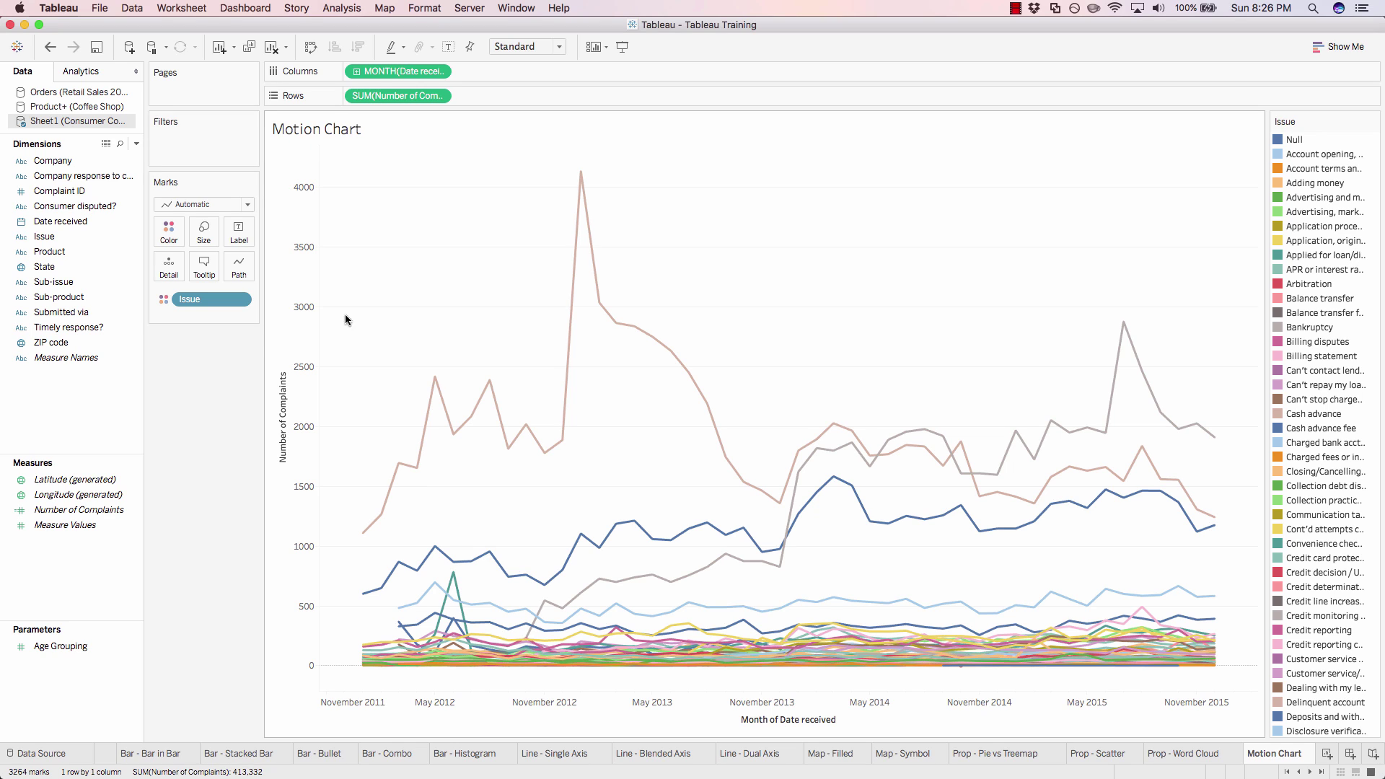
# Filter Issue to only Loan modification,collection,foreclosure and Loan servicing, payments.
pyautogui.rightClick(197, 302)
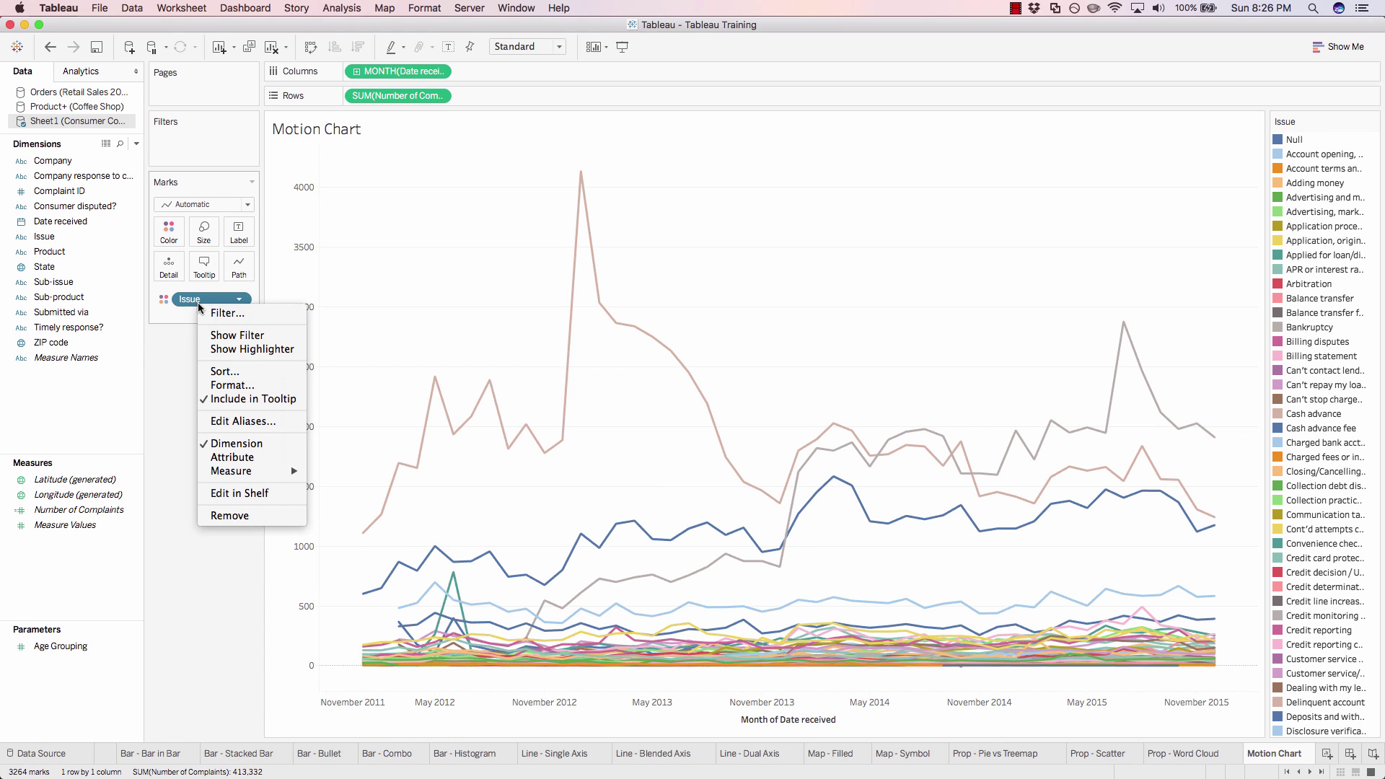
pyautogui.click(235, 335)
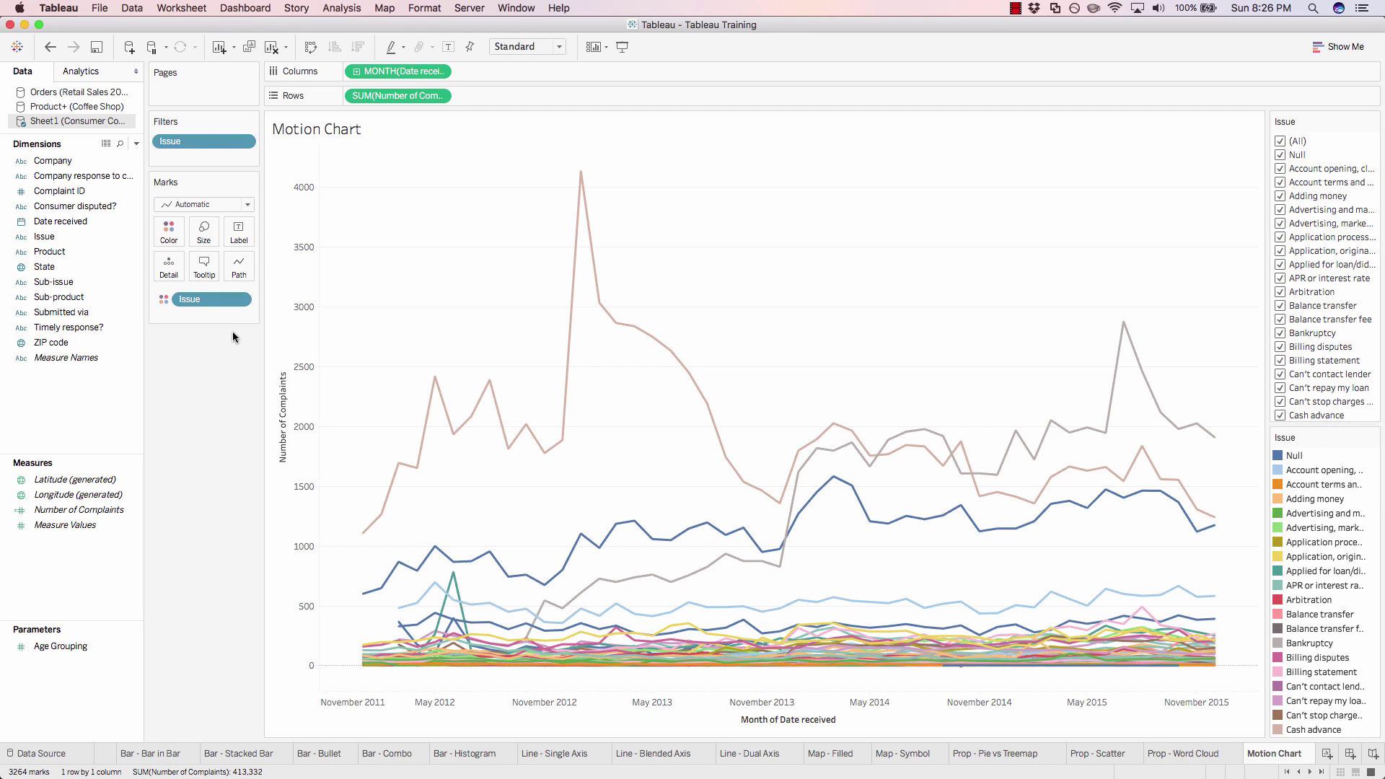
pyautogui.click(1281, 142)
pyautogui.scroll(-5, 1342, 294)
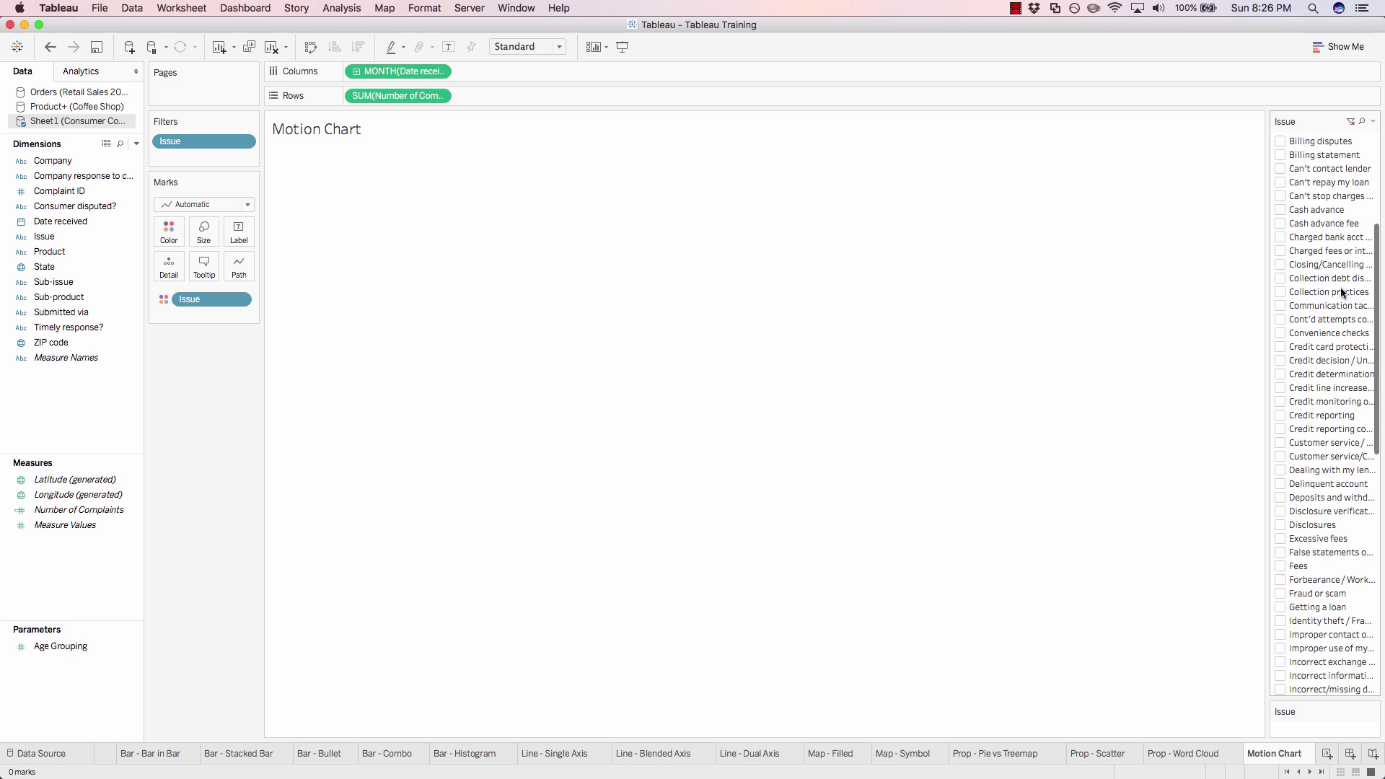
pyautogui.scroll(-5, 1341, 293)
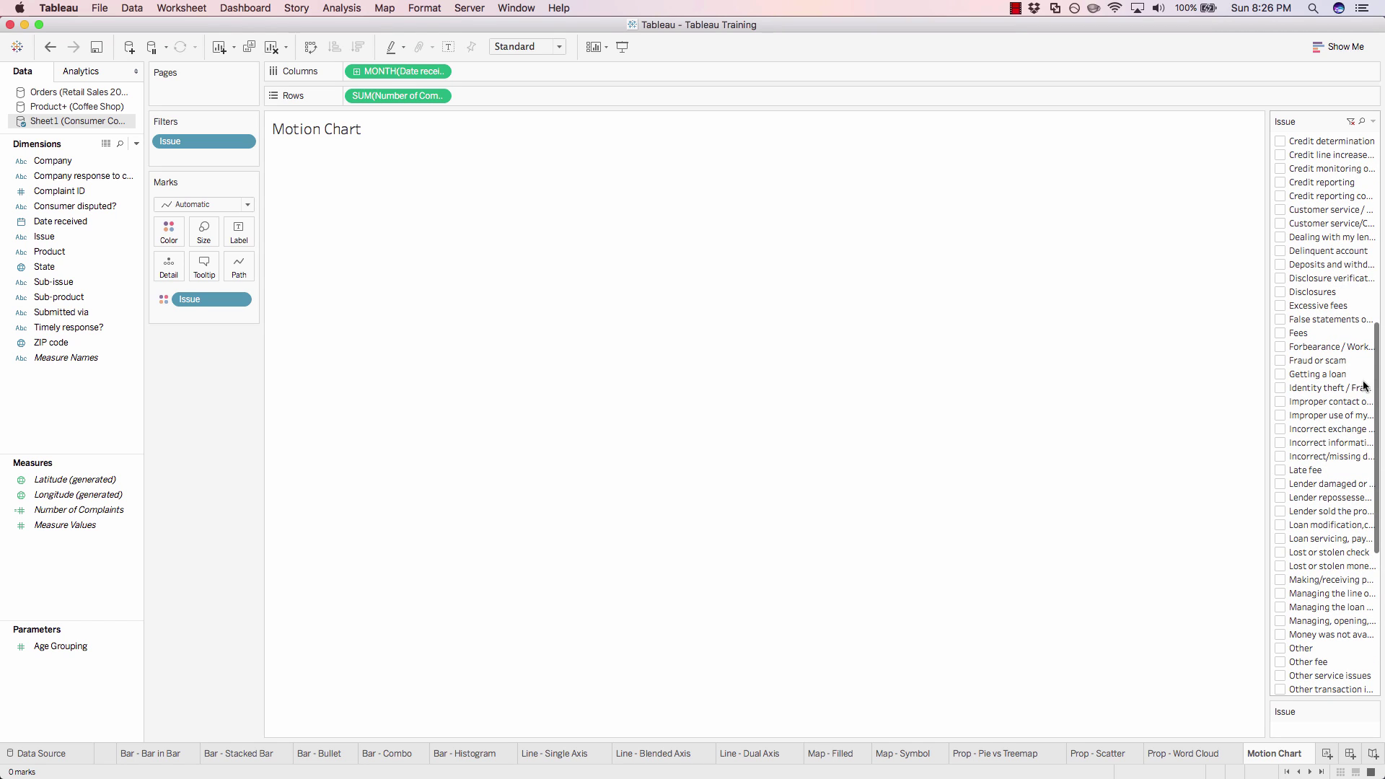
pyautogui.click(1281, 524)
pyautogui.click(1280, 538)
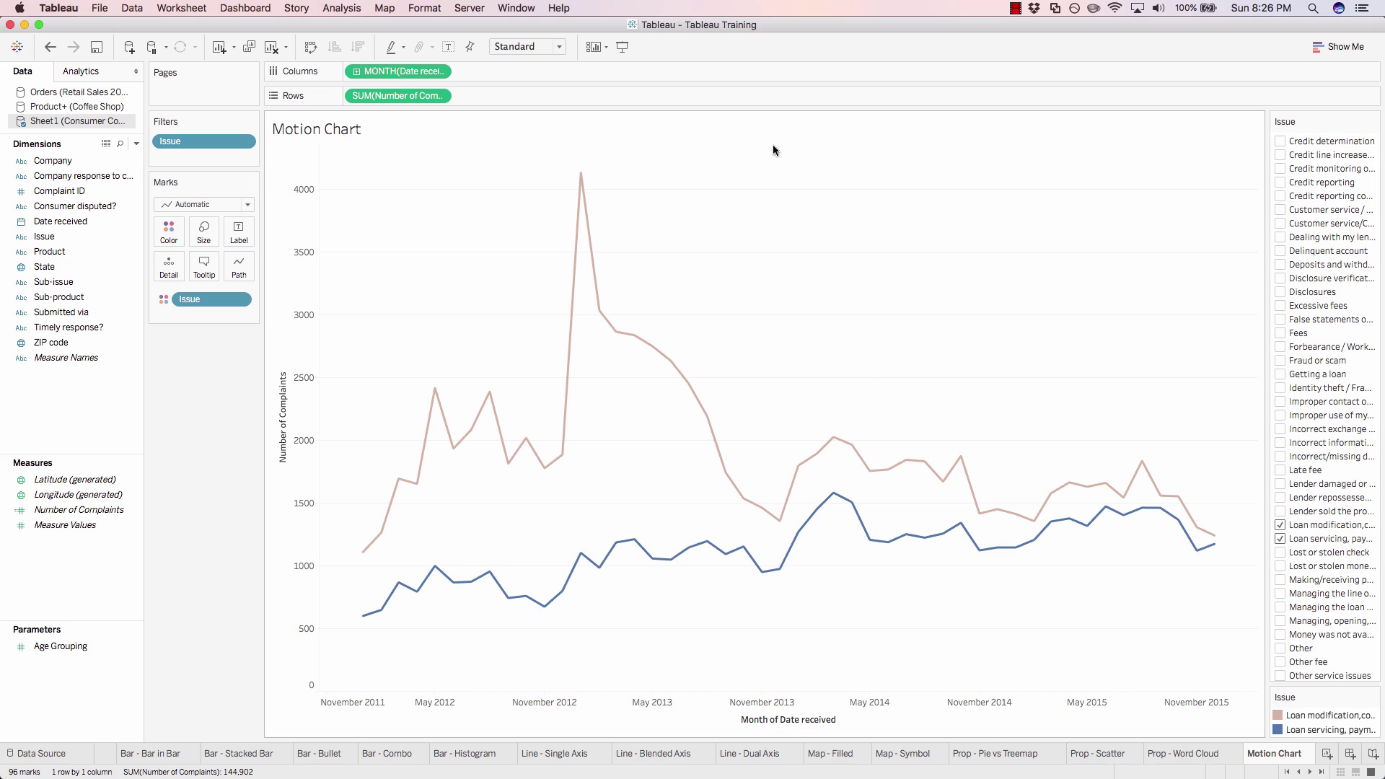
pyautogui.moveTo(636, 348)
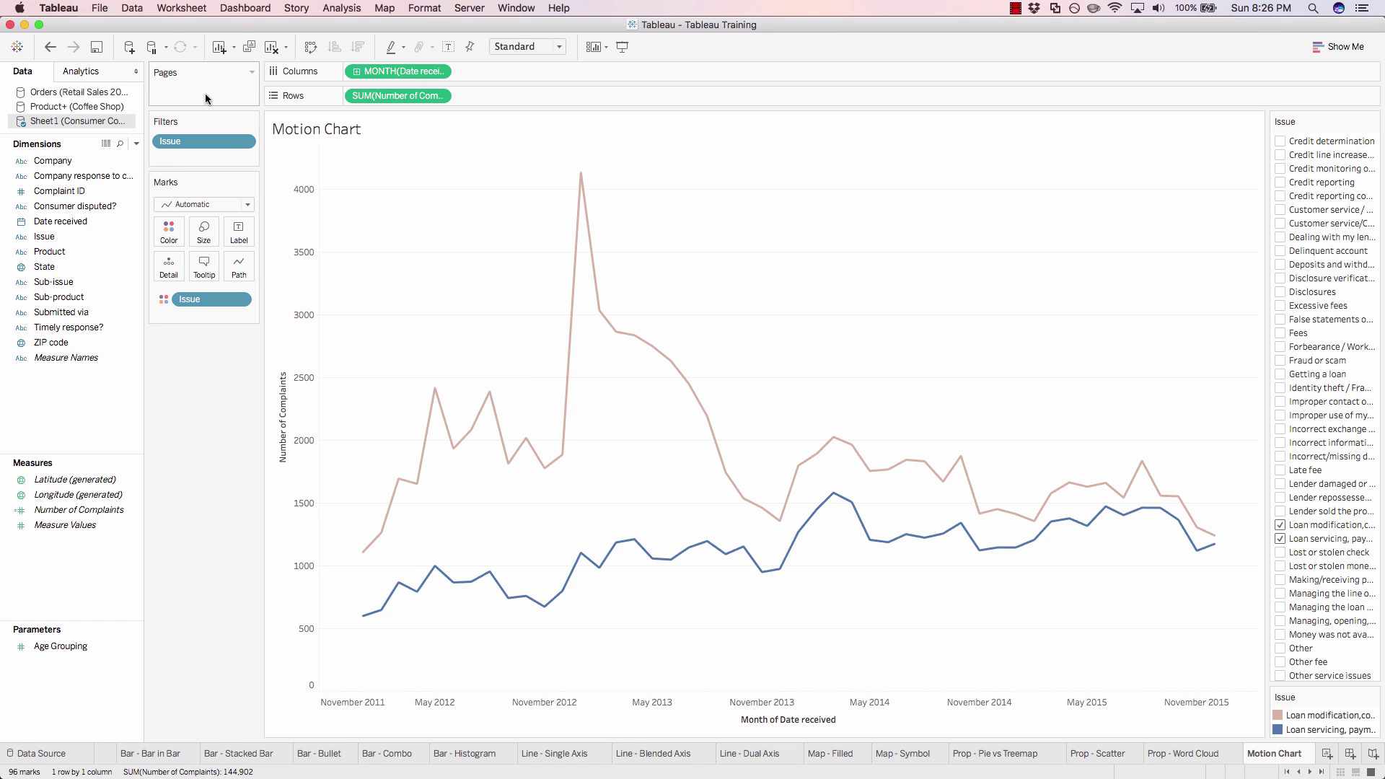
# Place Date received on Pages as continuous MONTH, starting at January 2012.
pyautogui.click(52, 207)
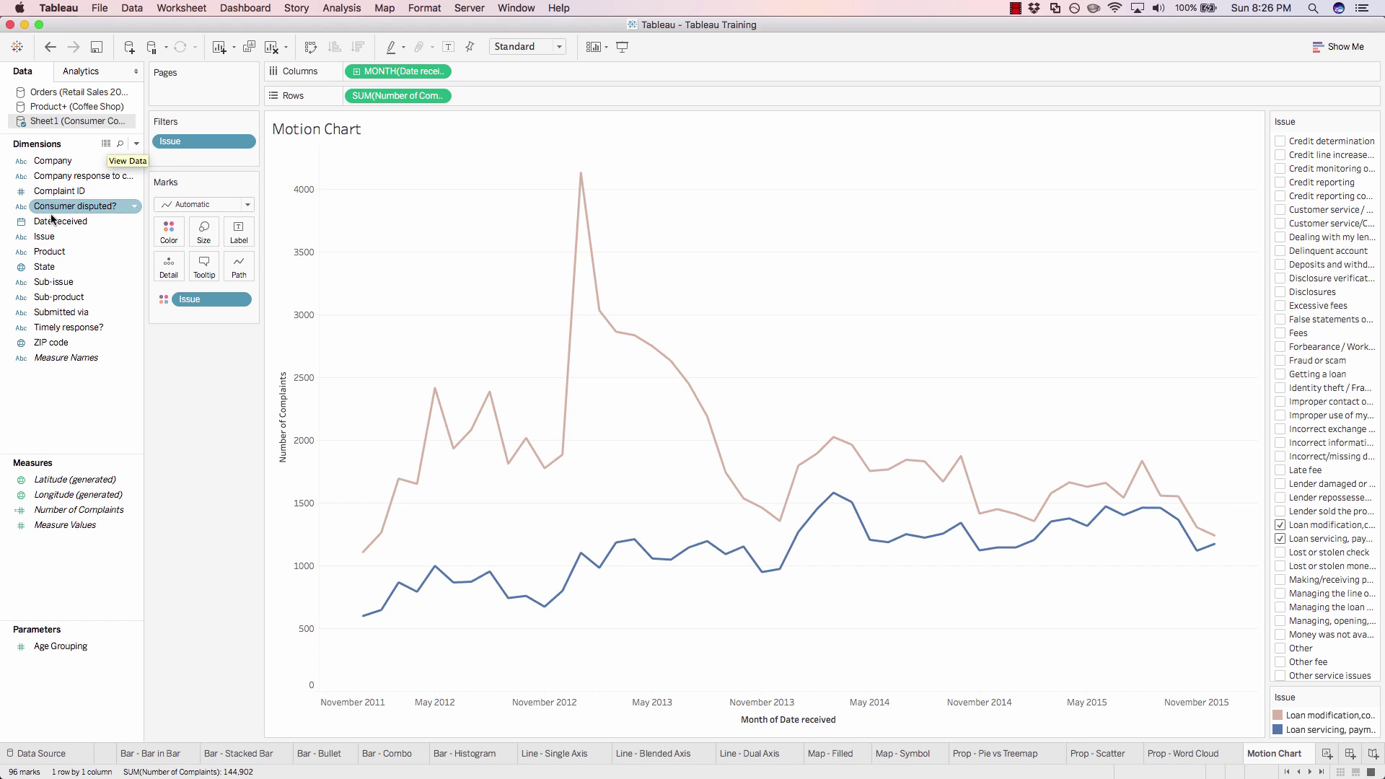
pyautogui.click(51, 222)
pyautogui.moveTo(51, 222); pyautogui.dragTo(175, 97)
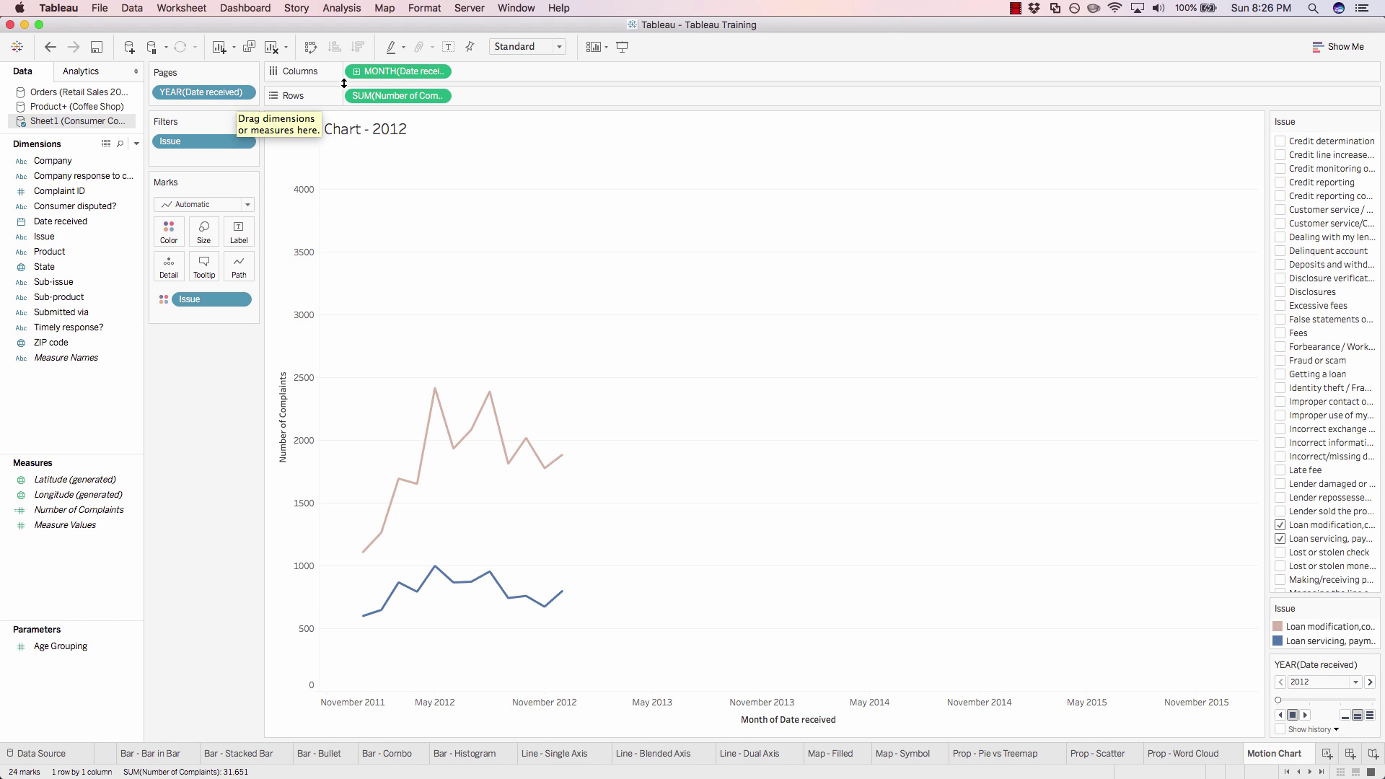
pyautogui.rightClick(210, 96)
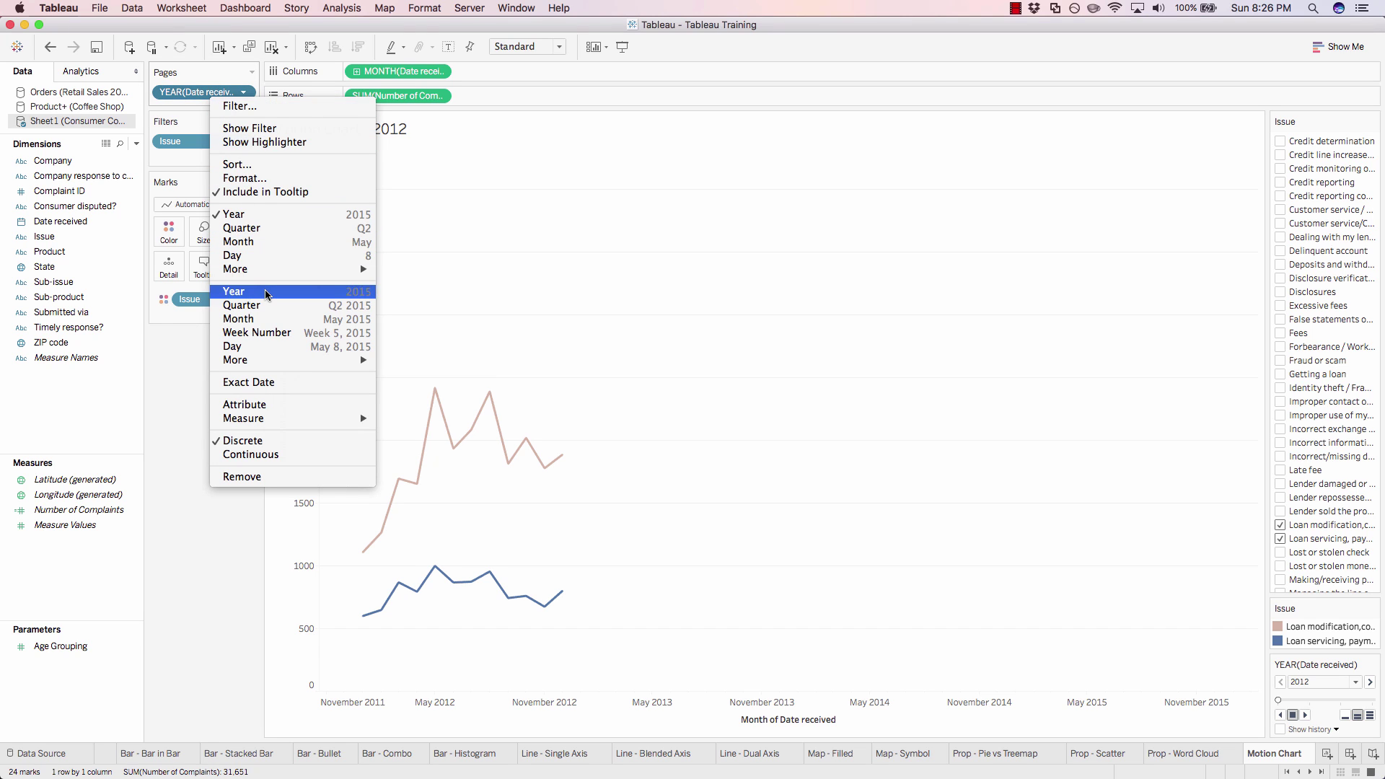
pyautogui.click(346, 320)
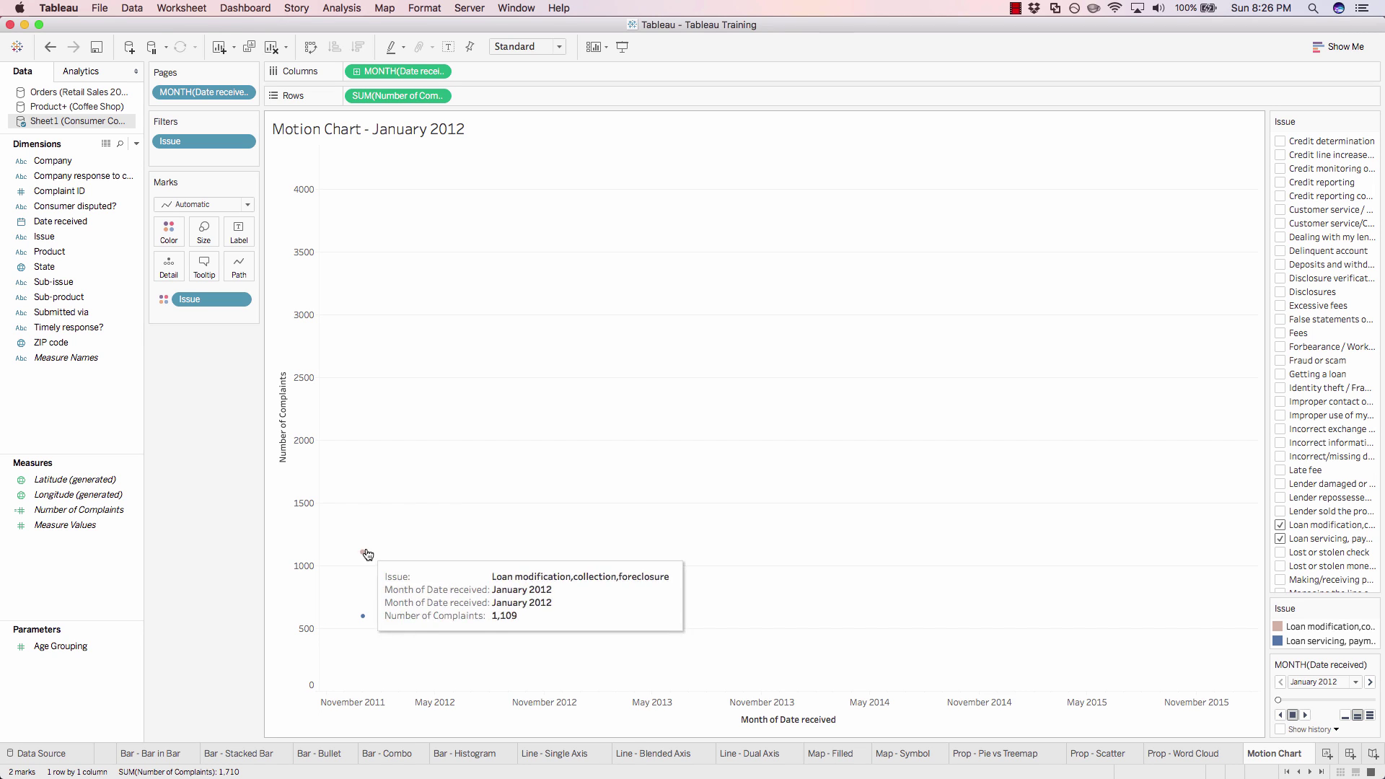
# Change the mark type to Square and hide the Issue filter card.
pyautogui.moveTo(363, 616)
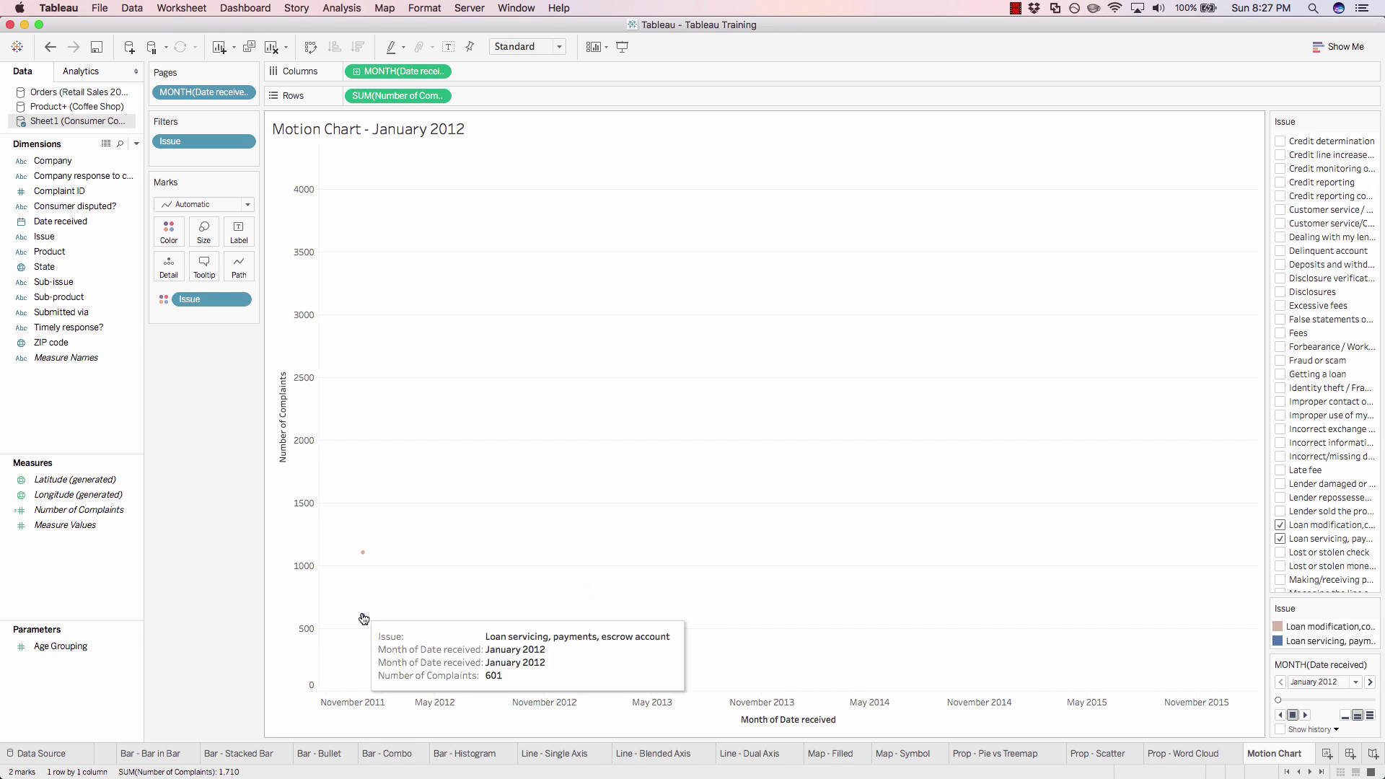
pyautogui.click(192, 205)
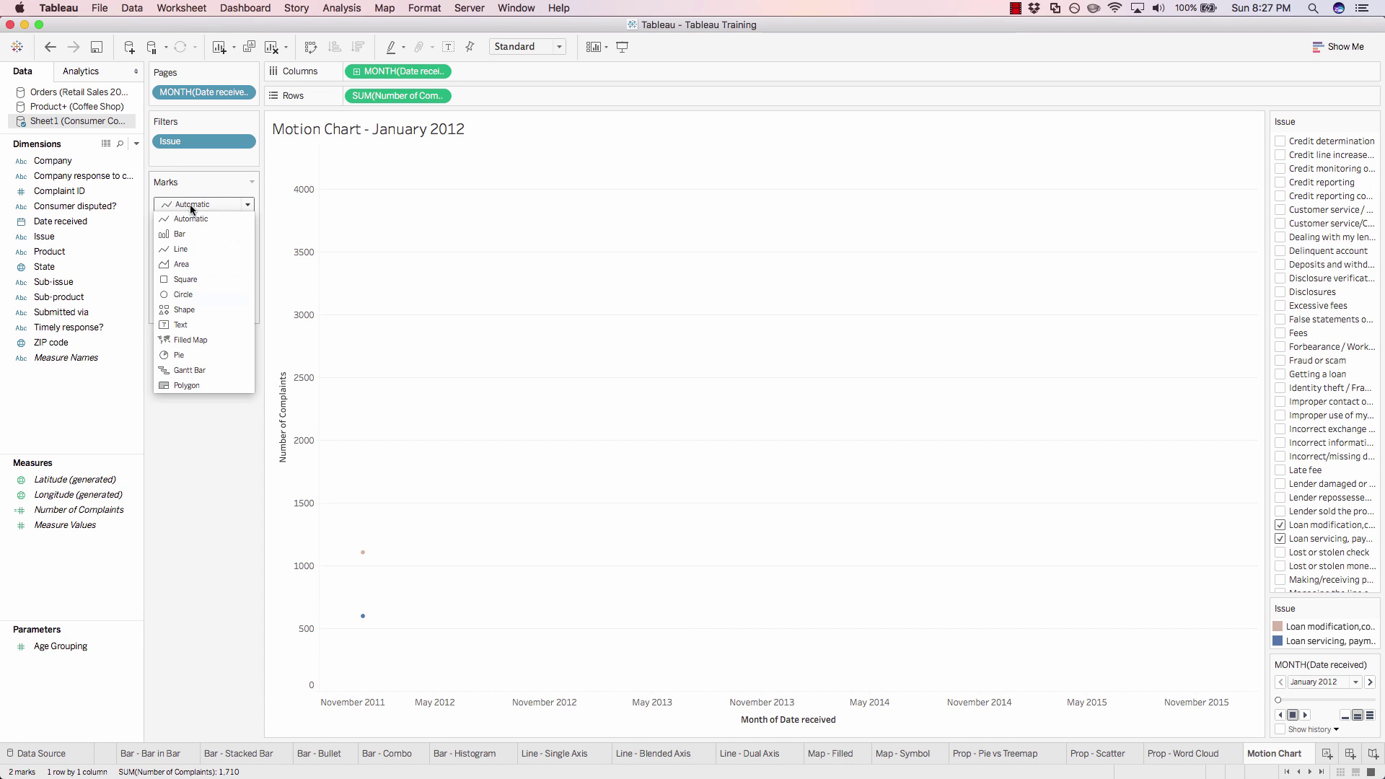
pyautogui.click(186, 280)
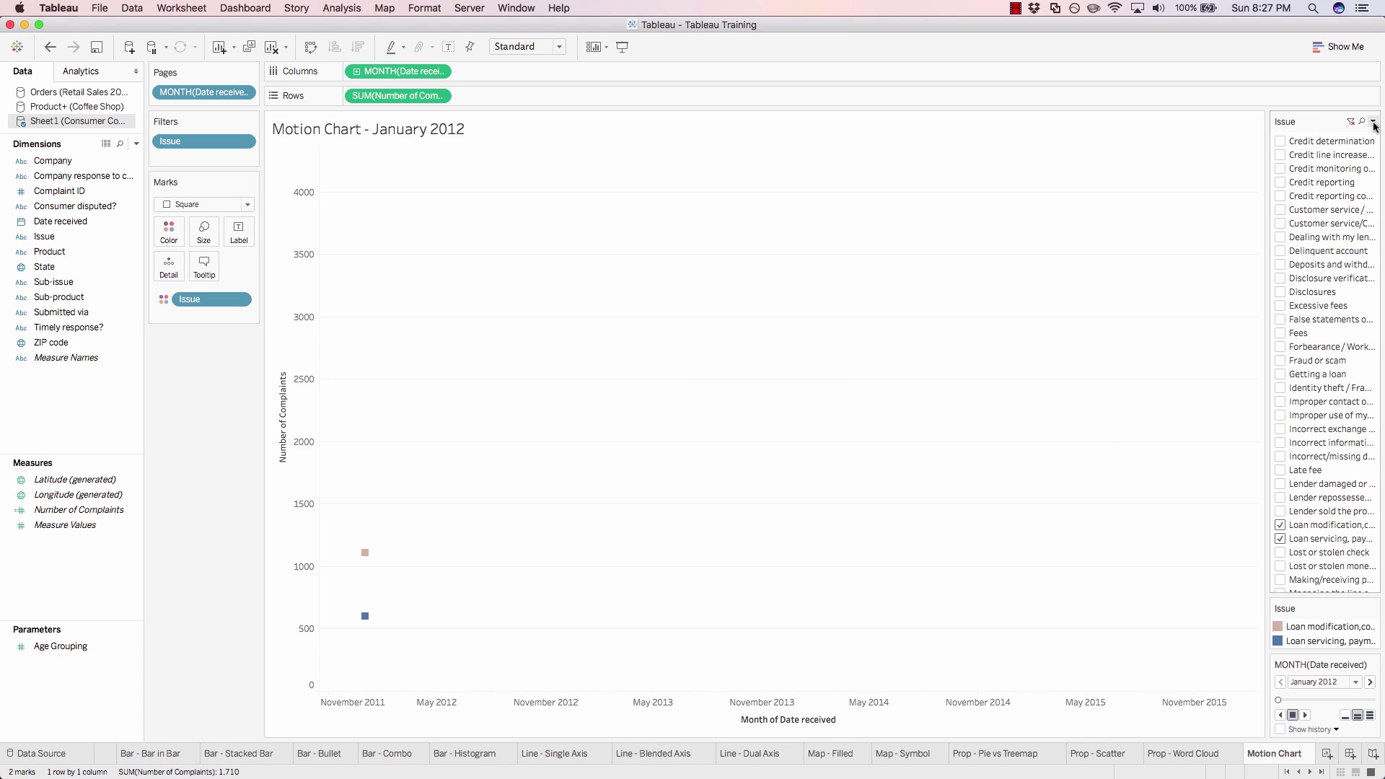
pyautogui.click(1372, 122)
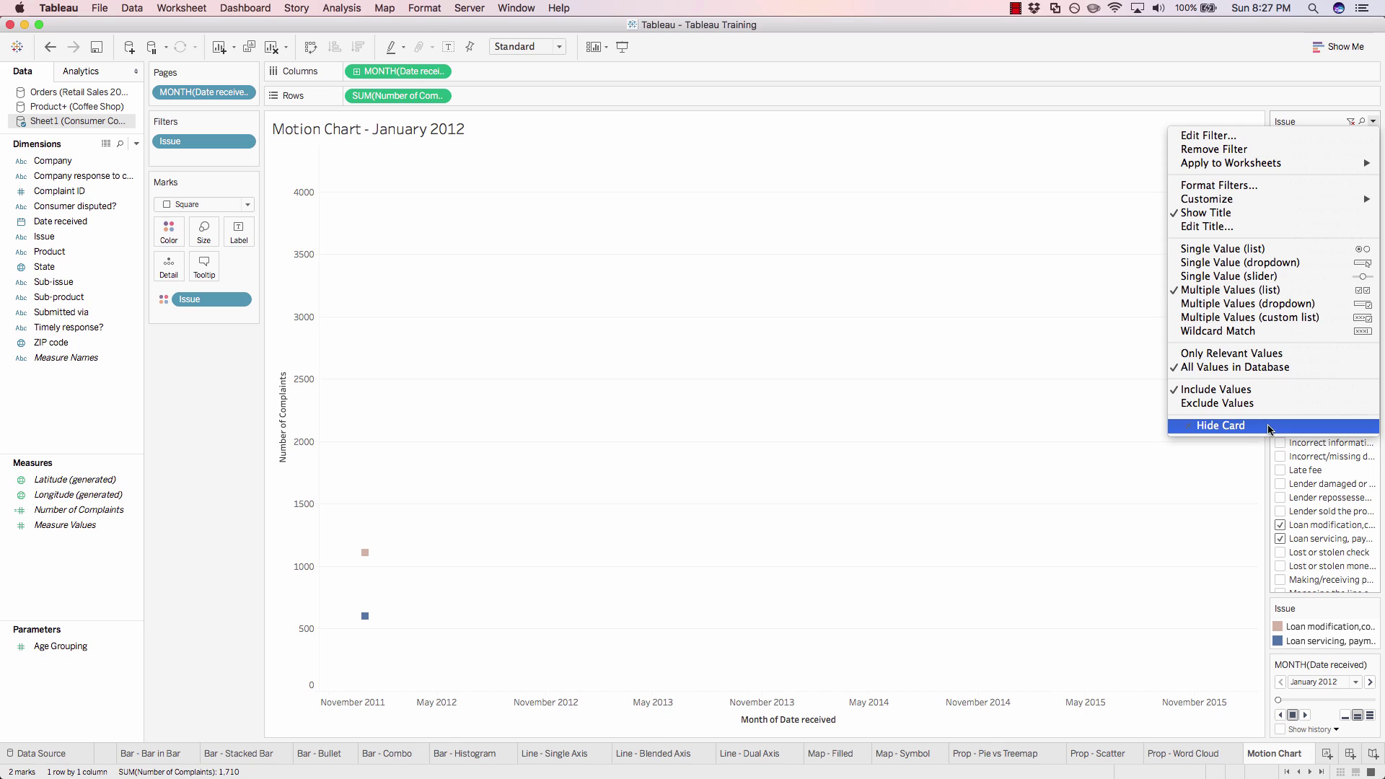
pyautogui.click(1241, 430)
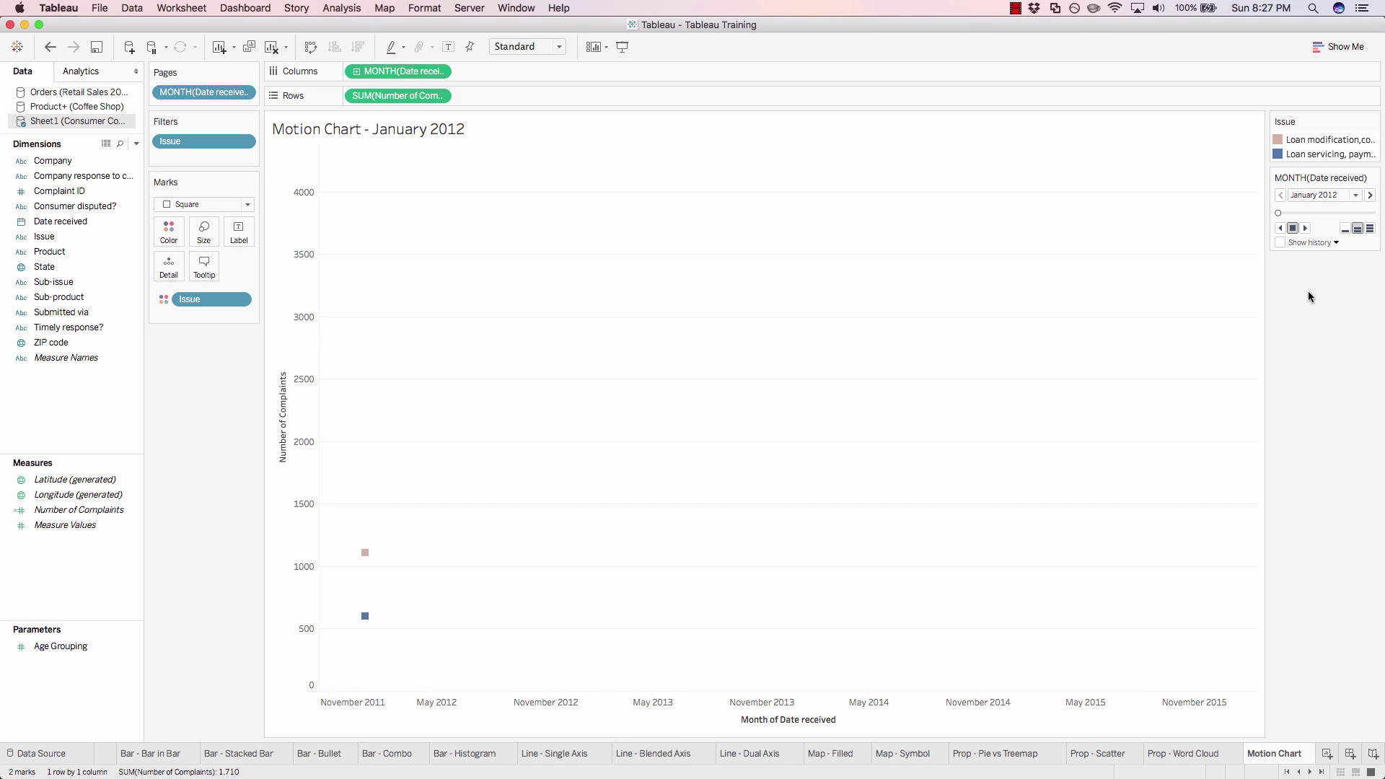
# Play the monthly page animation forward until it reaches March 2014.
pyautogui.click(1304, 229)
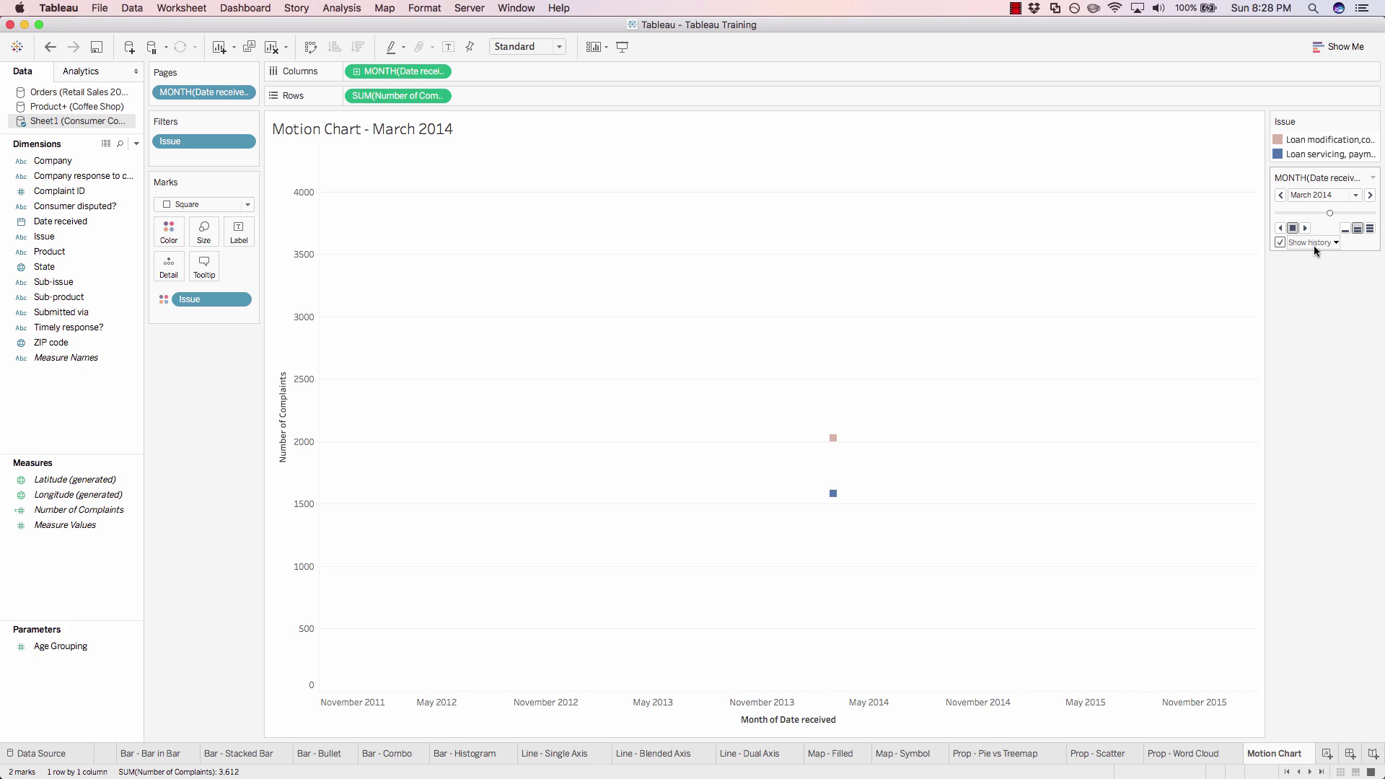
# Set mark history to cover all marks and display as trails only.
pyautogui.click(1335, 244)
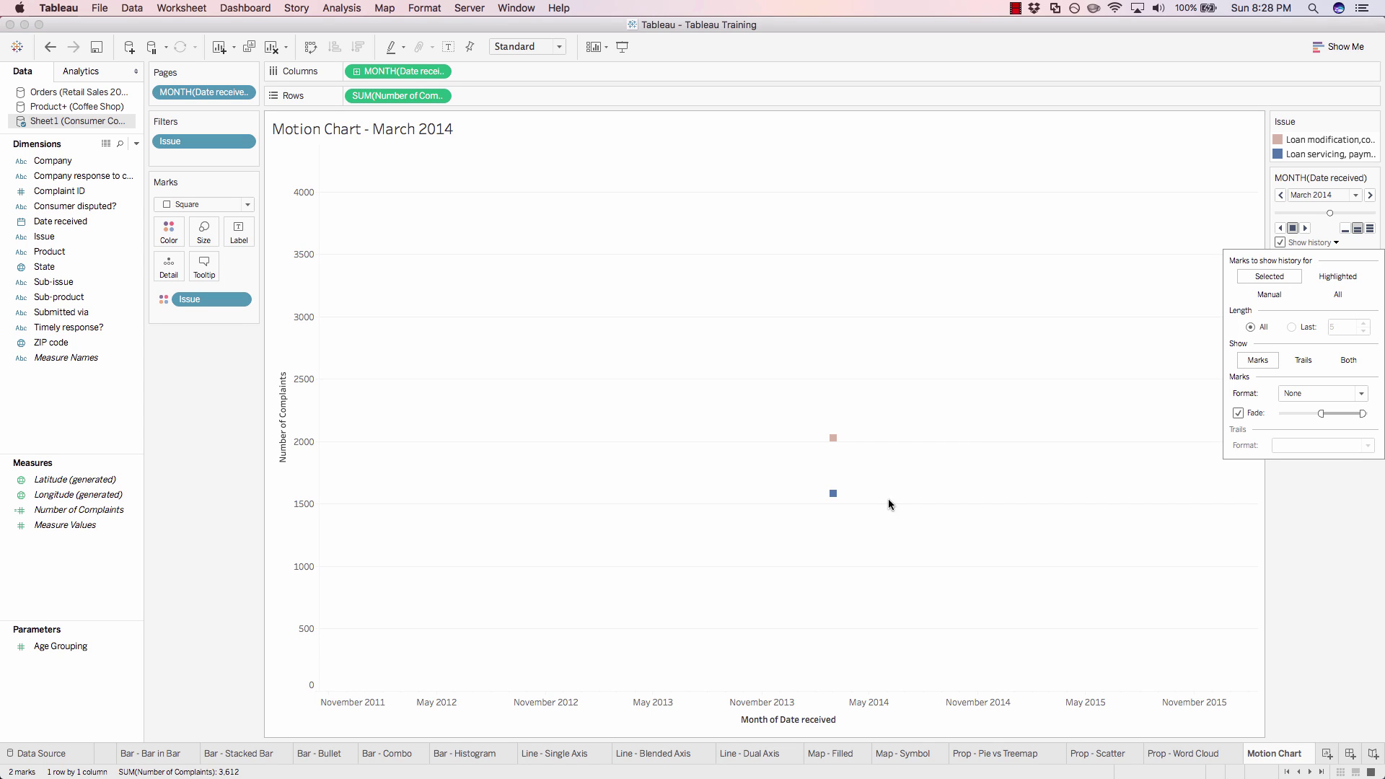
pyautogui.click(1337, 295)
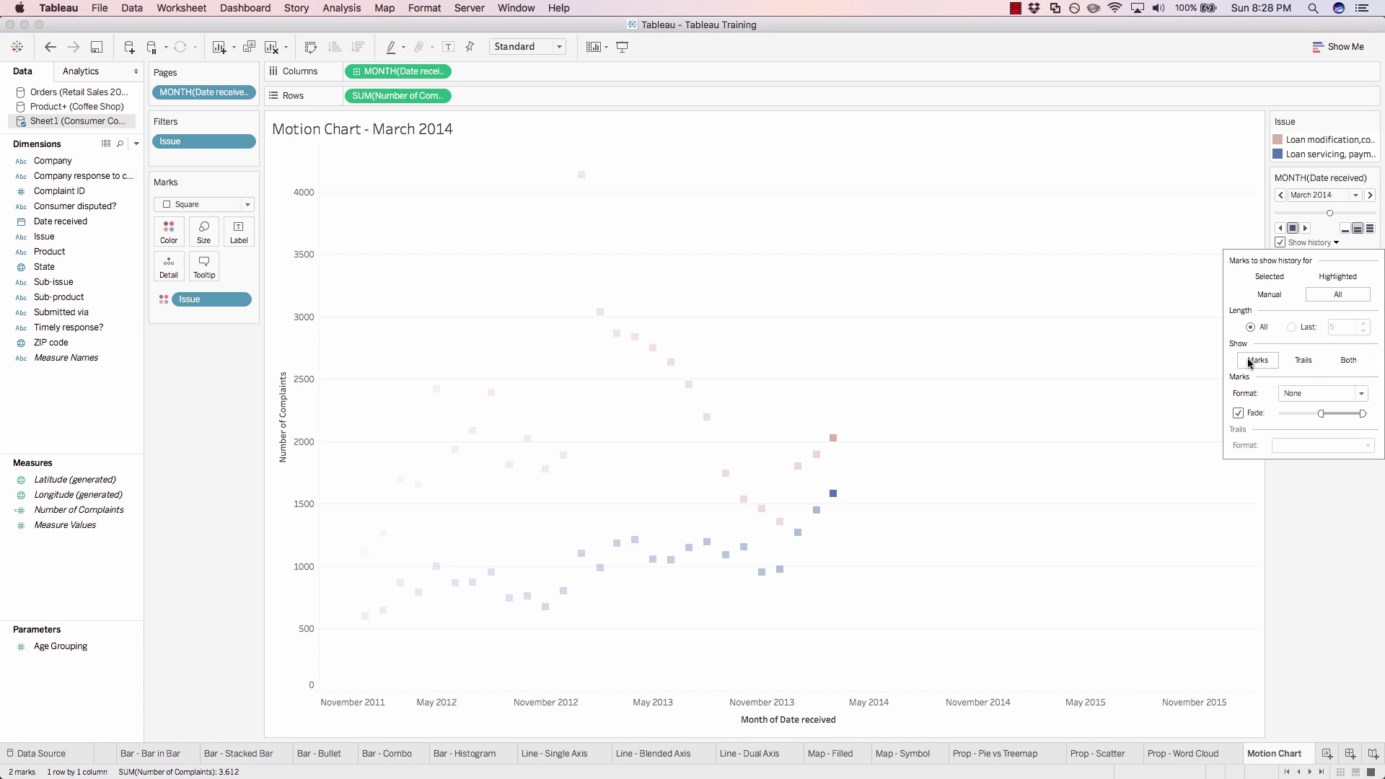
pyautogui.click(1302, 361)
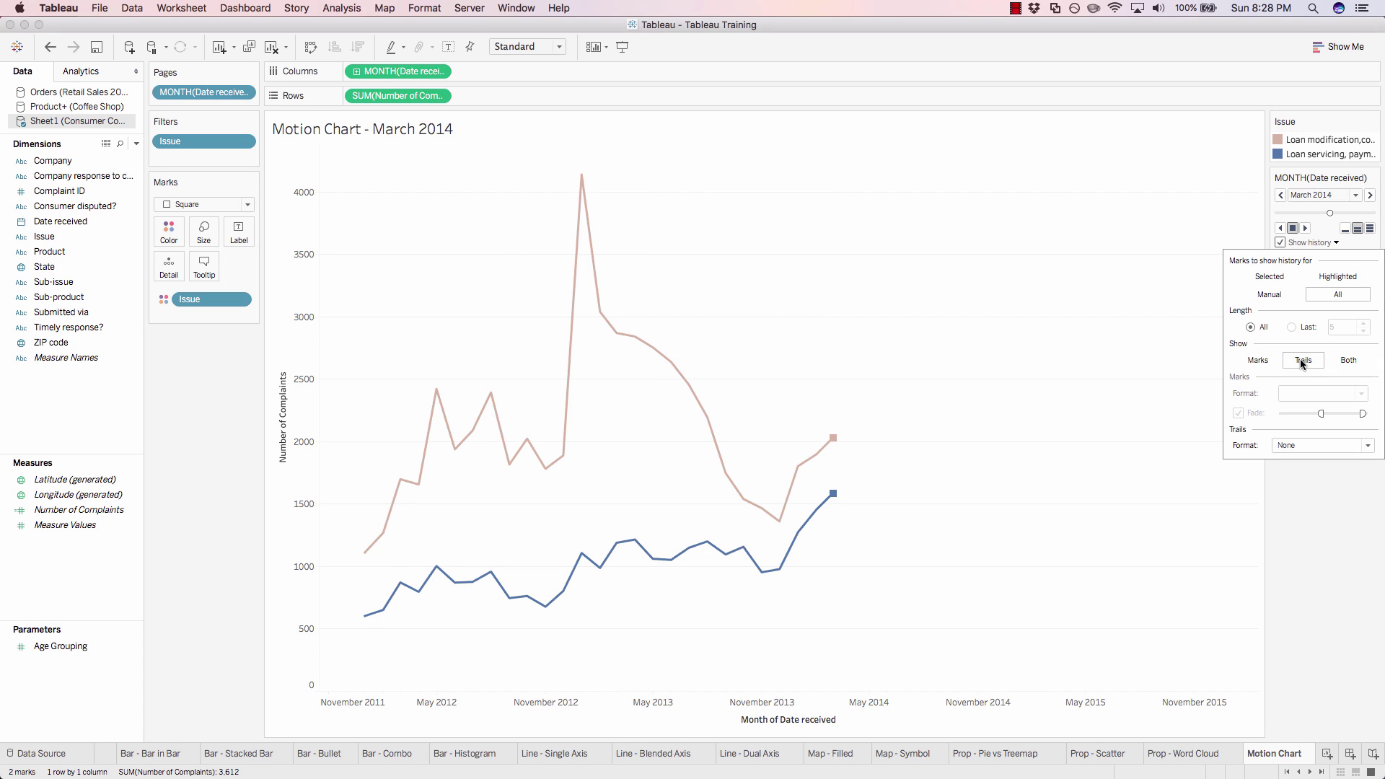
pyautogui.click(1344, 362)
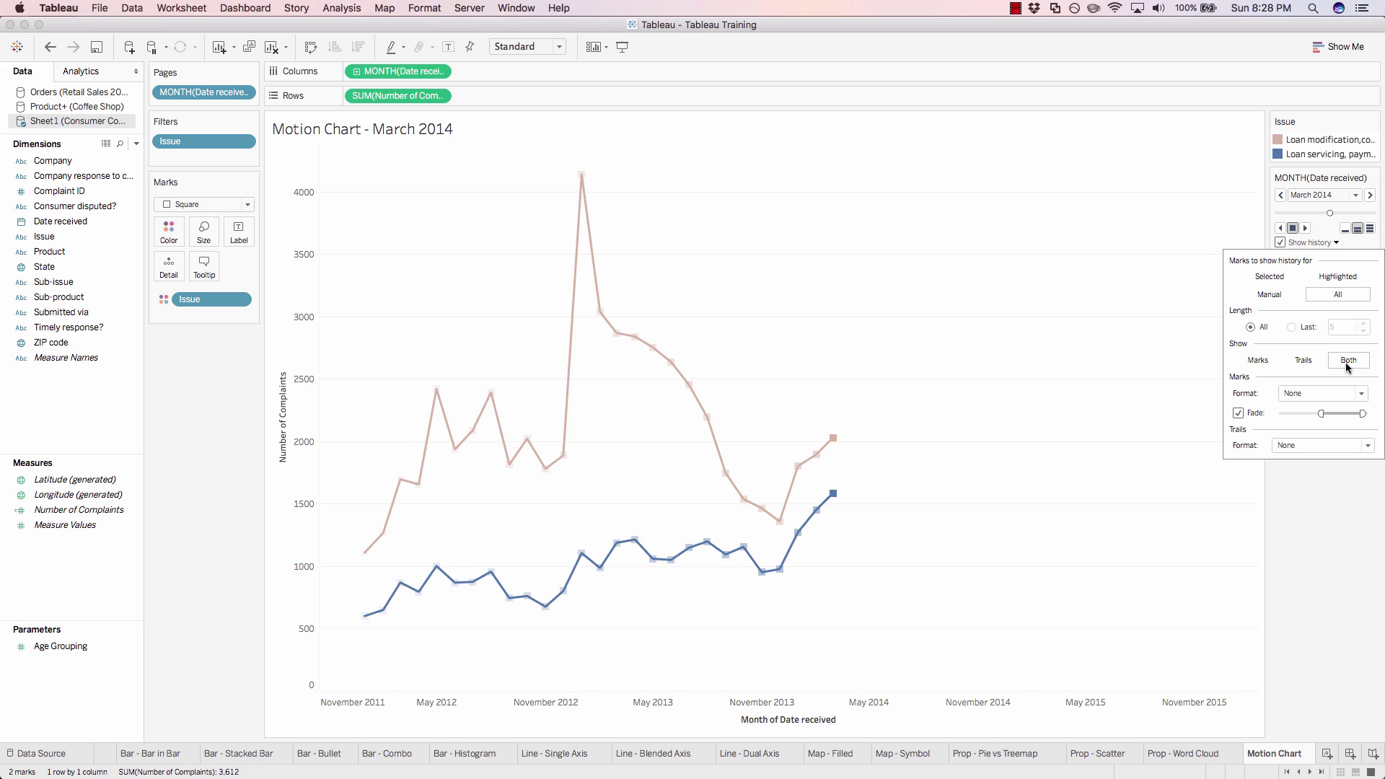
pyautogui.click(1300, 362)
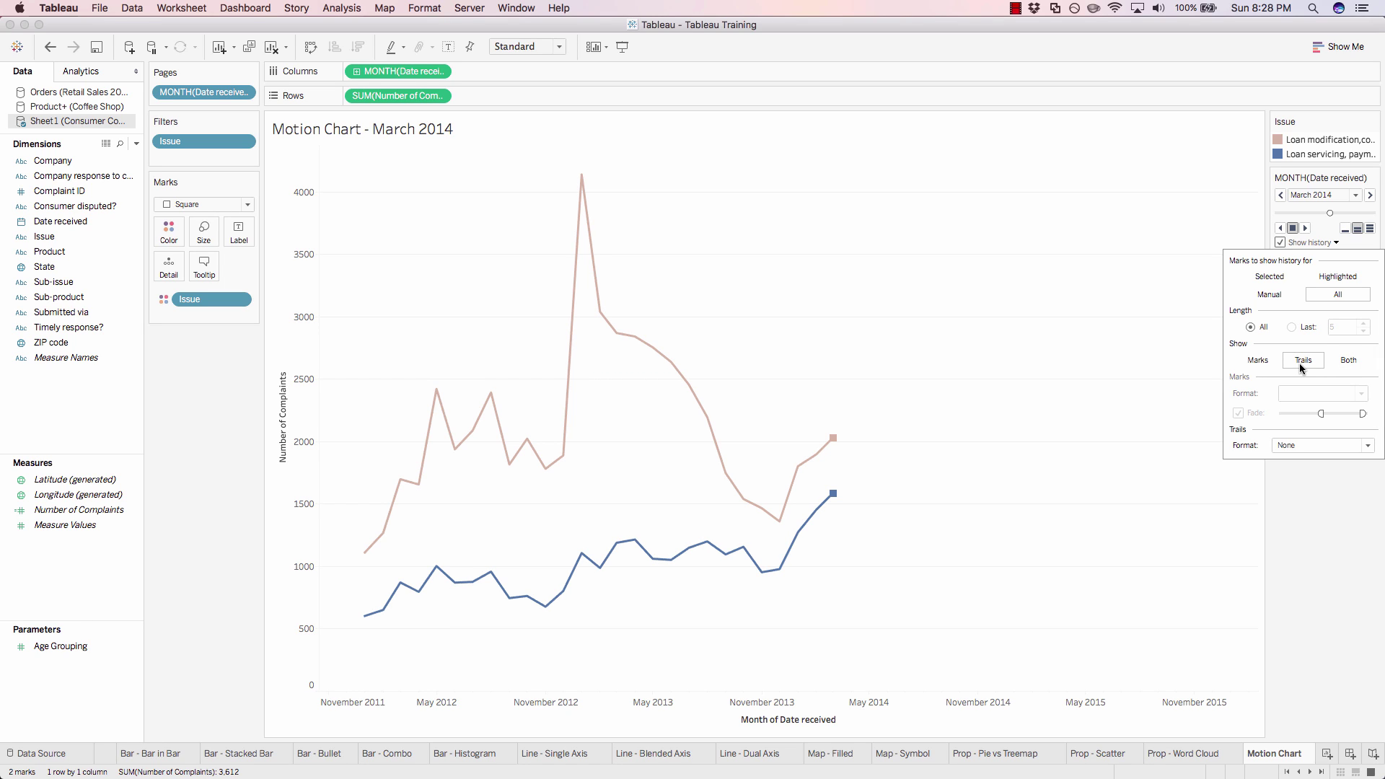
# Format the history trails as dotted lines and close the history settings.
pyautogui.click(1297, 446)
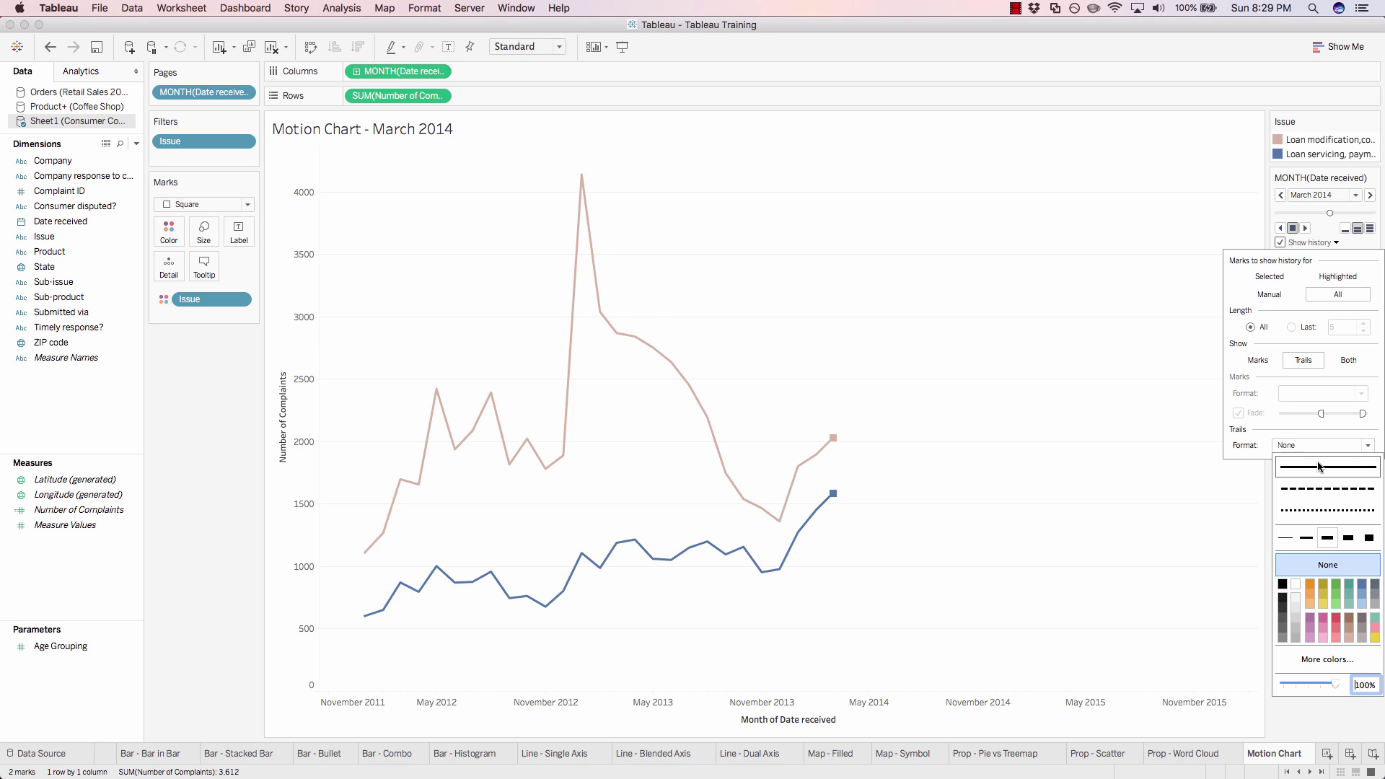
pyautogui.click(1317, 513)
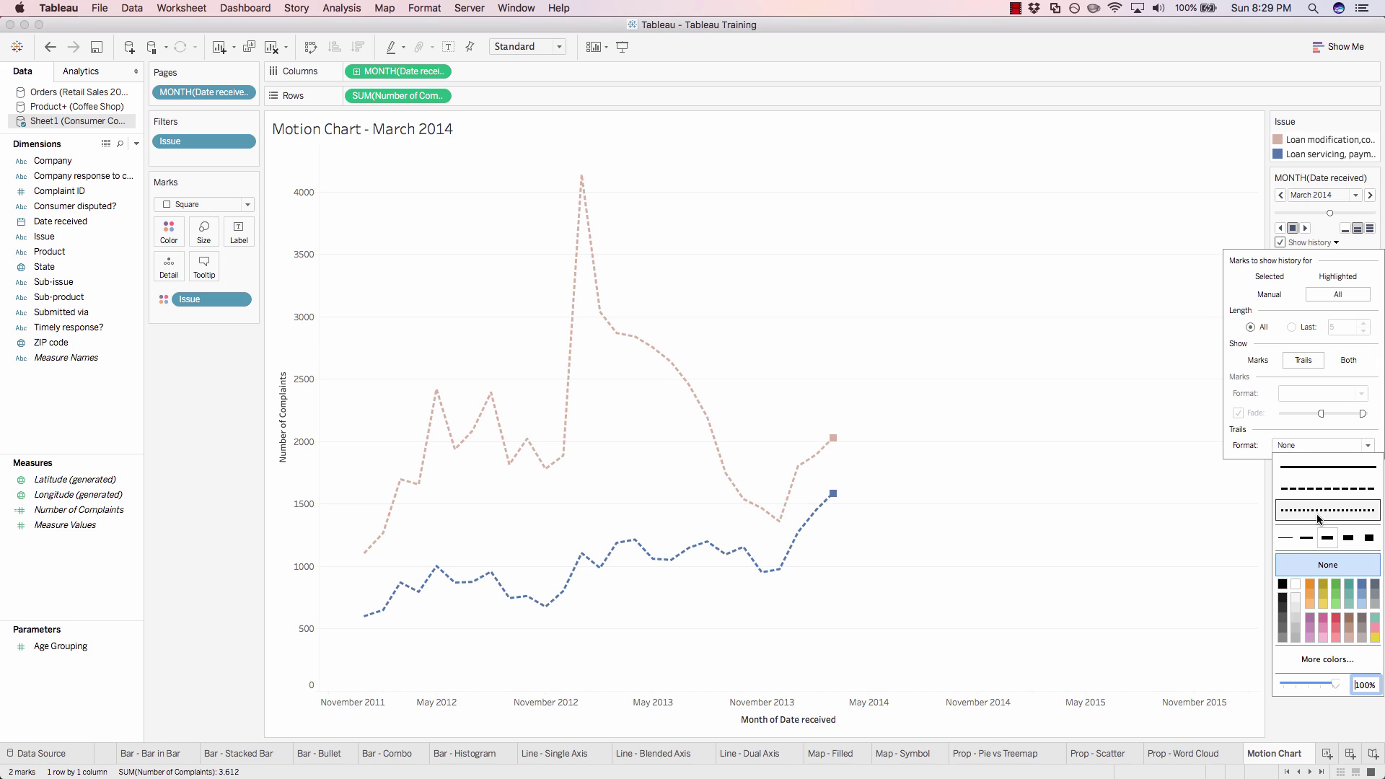
pyautogui.click(1224, 520)
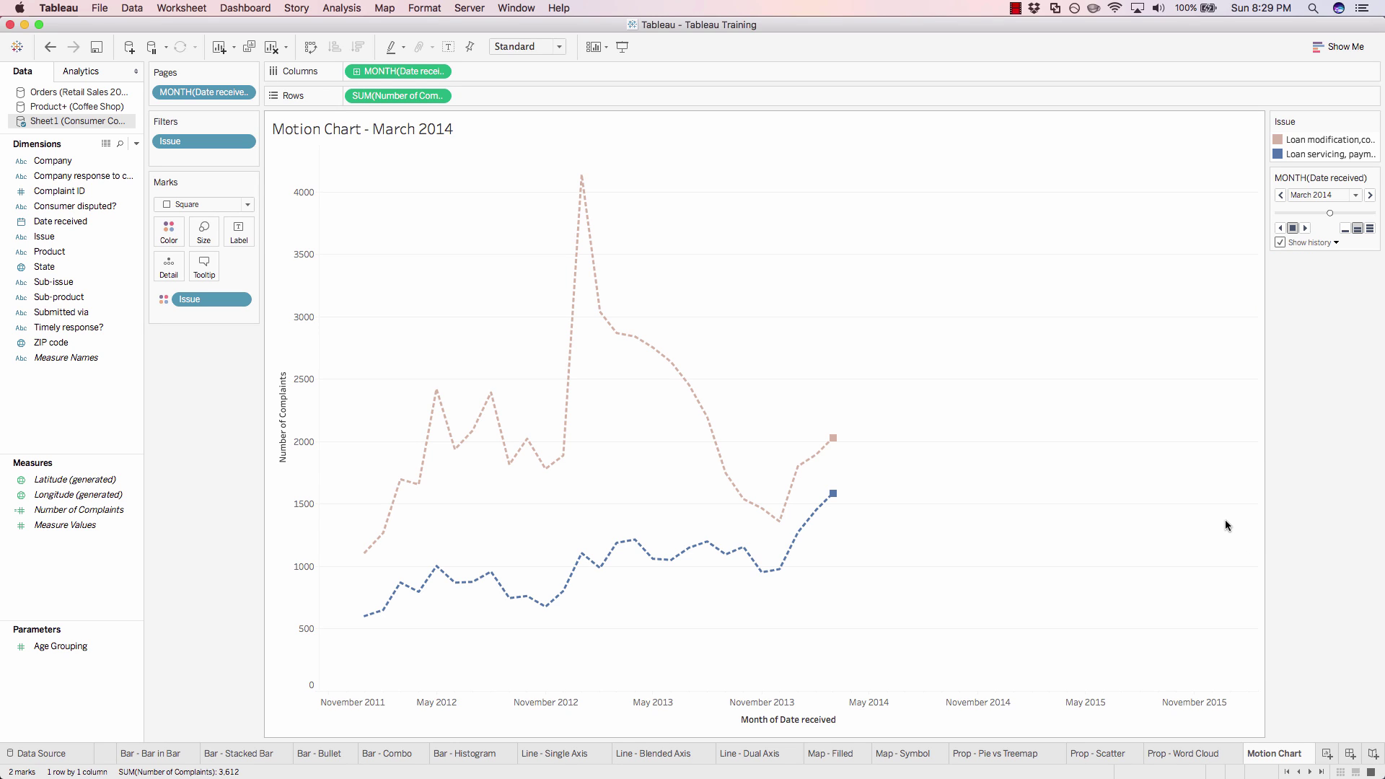
# Pick January 2012 from the Pages card's month dropdown to restart the animation.
pyautogui.click(1343, 194)
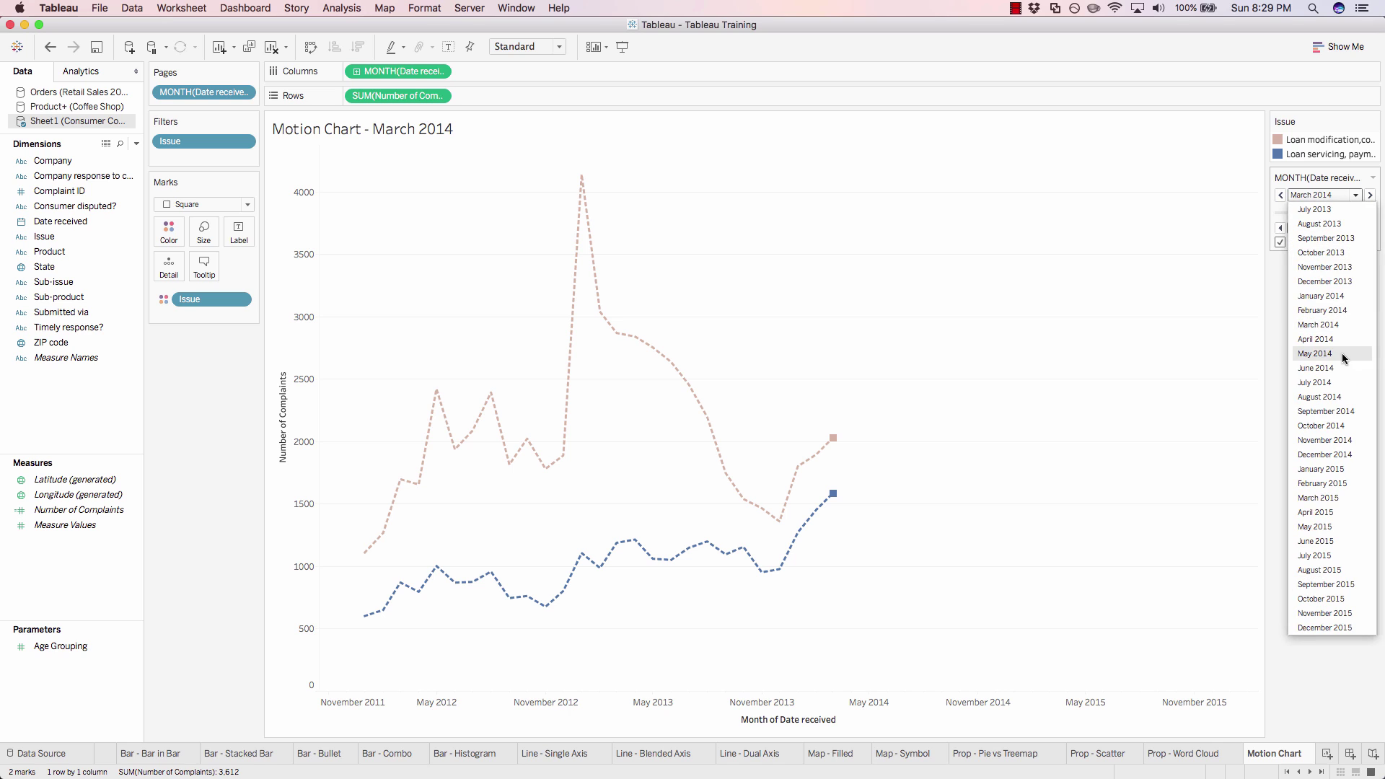
pyautogui.scroll(5, 1343, 246)
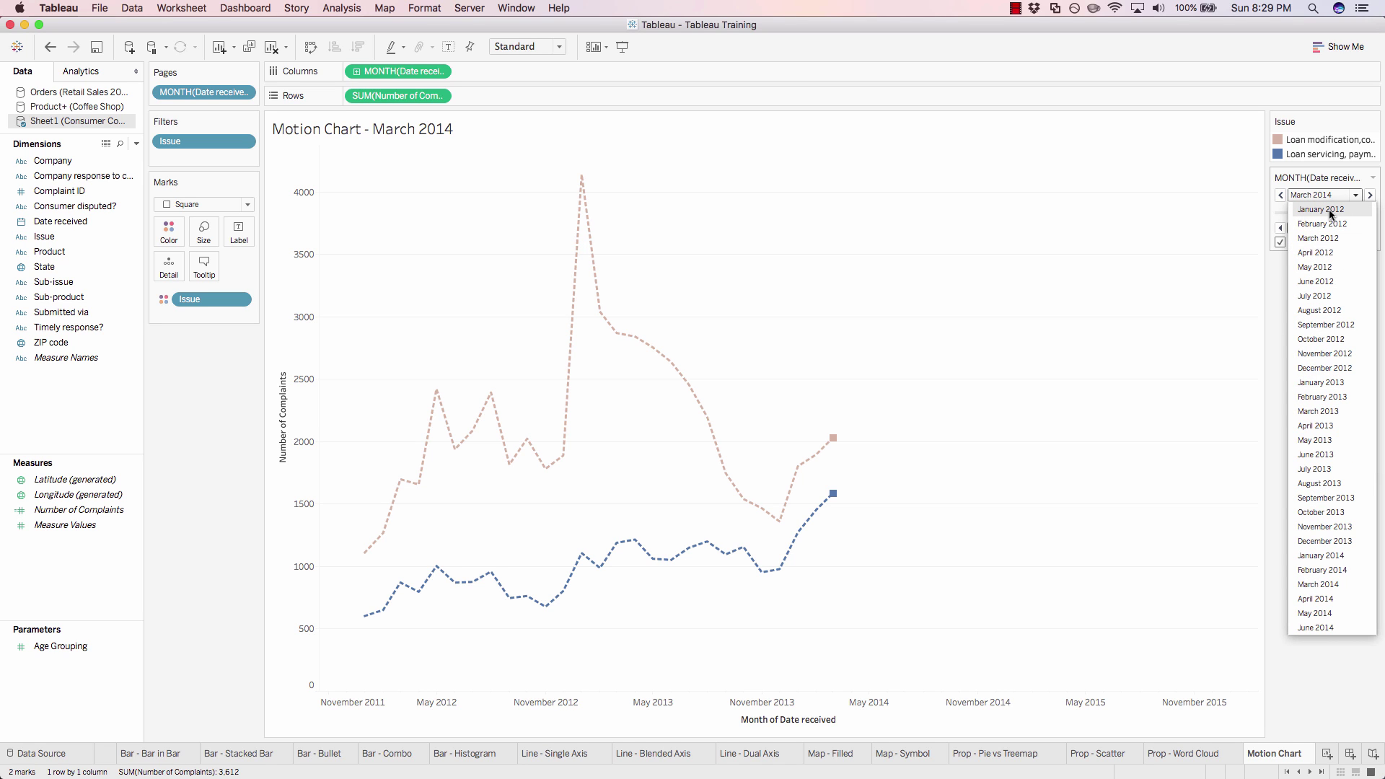
pyautogui.click(1327, 210)
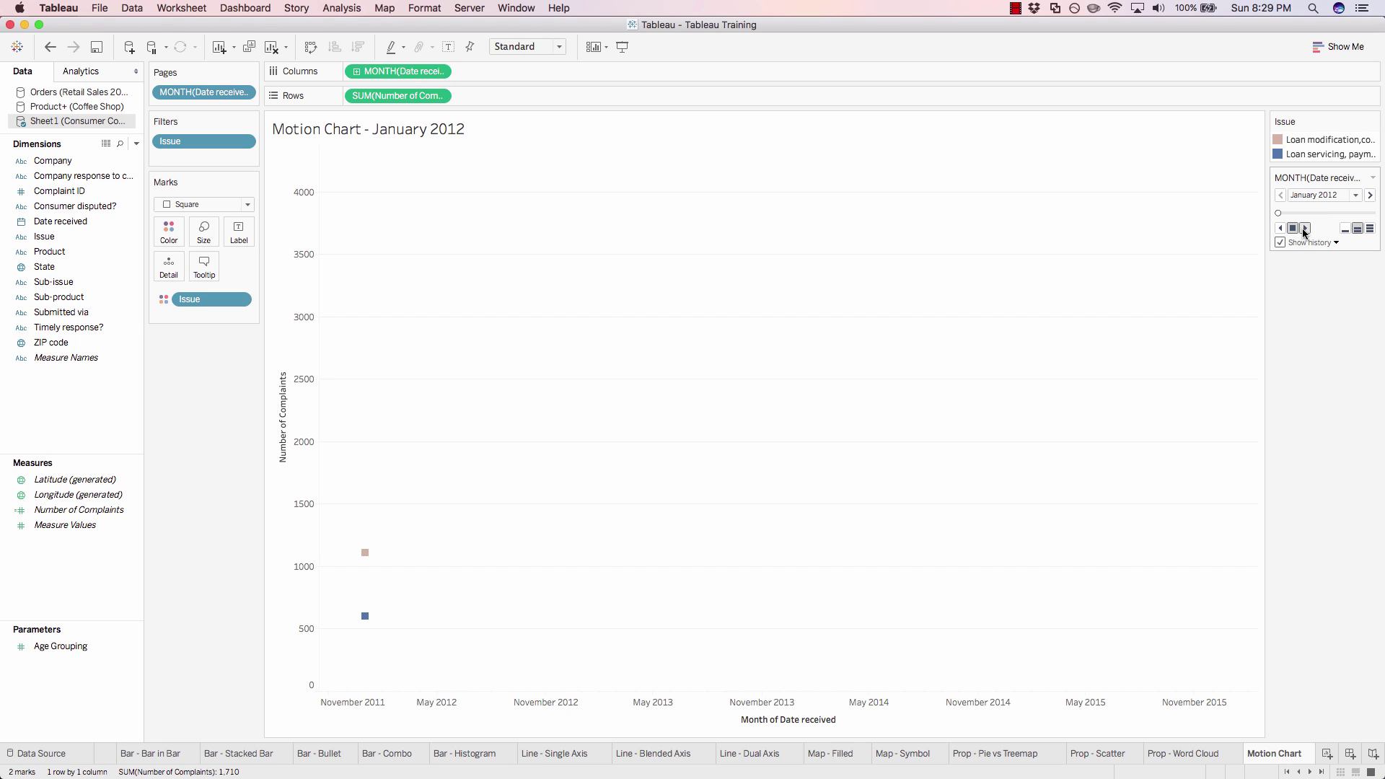
# Play the animation, jump to December 2015, let it loop, and stop at June 2012.
pyautogui.click(1303, 229)
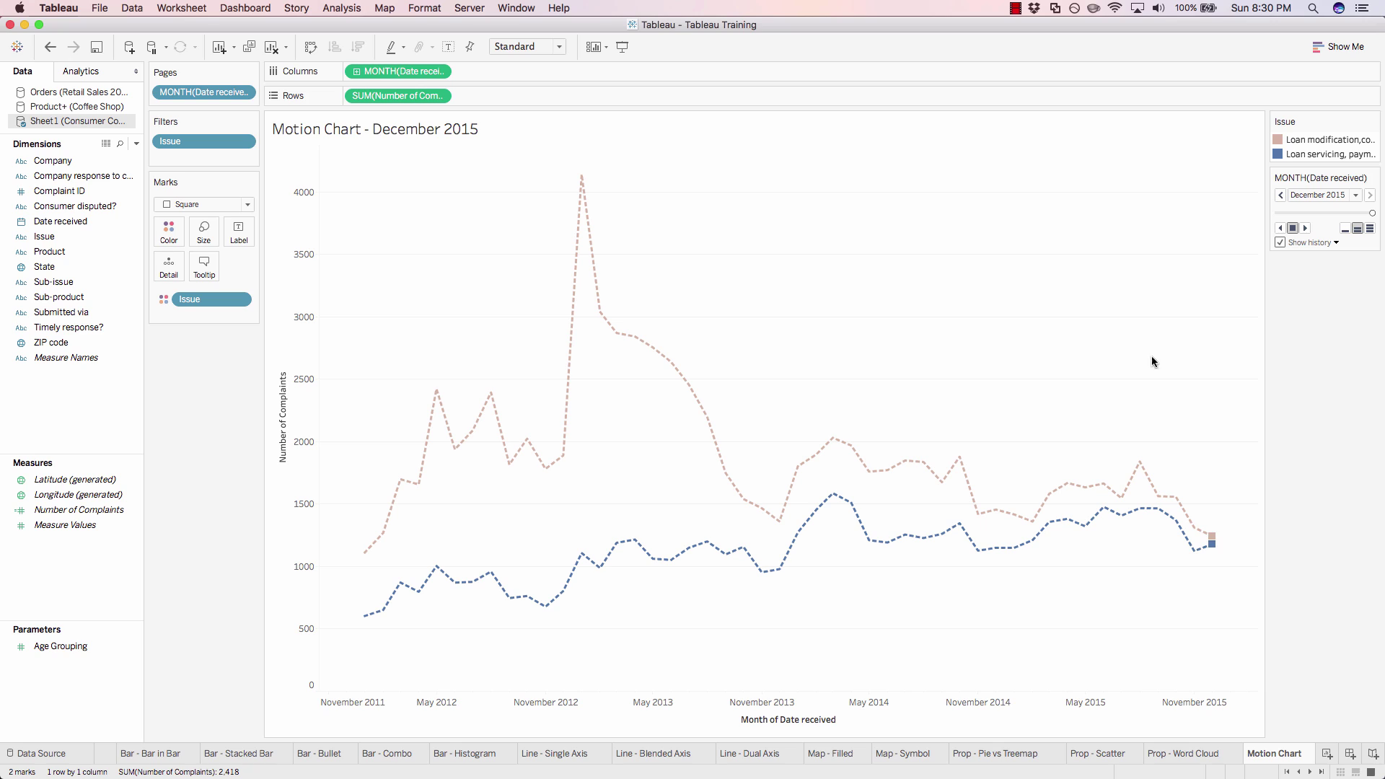
pyautogui.click(1306, 229)
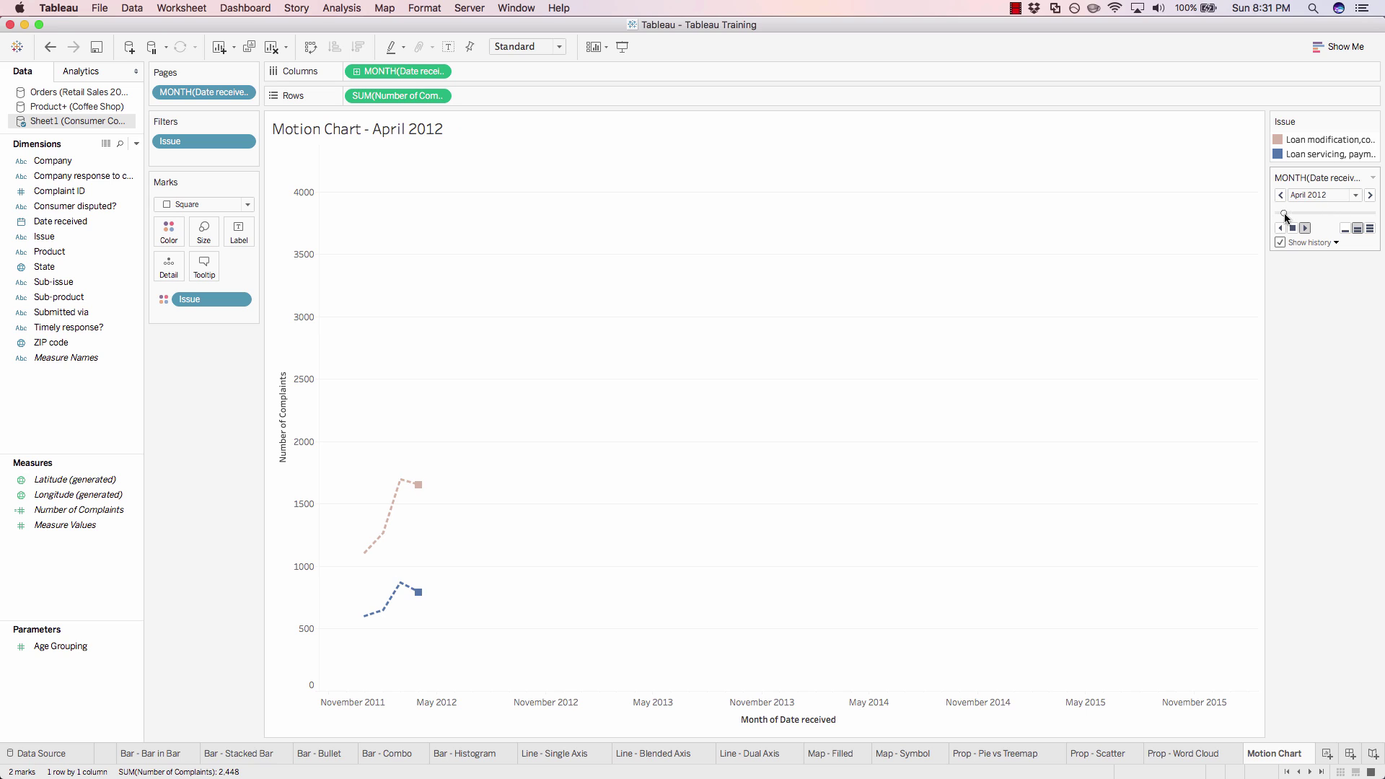
pyautogui.click(1333, 195)
pyautogui.scroll(-5, 1323, 433)
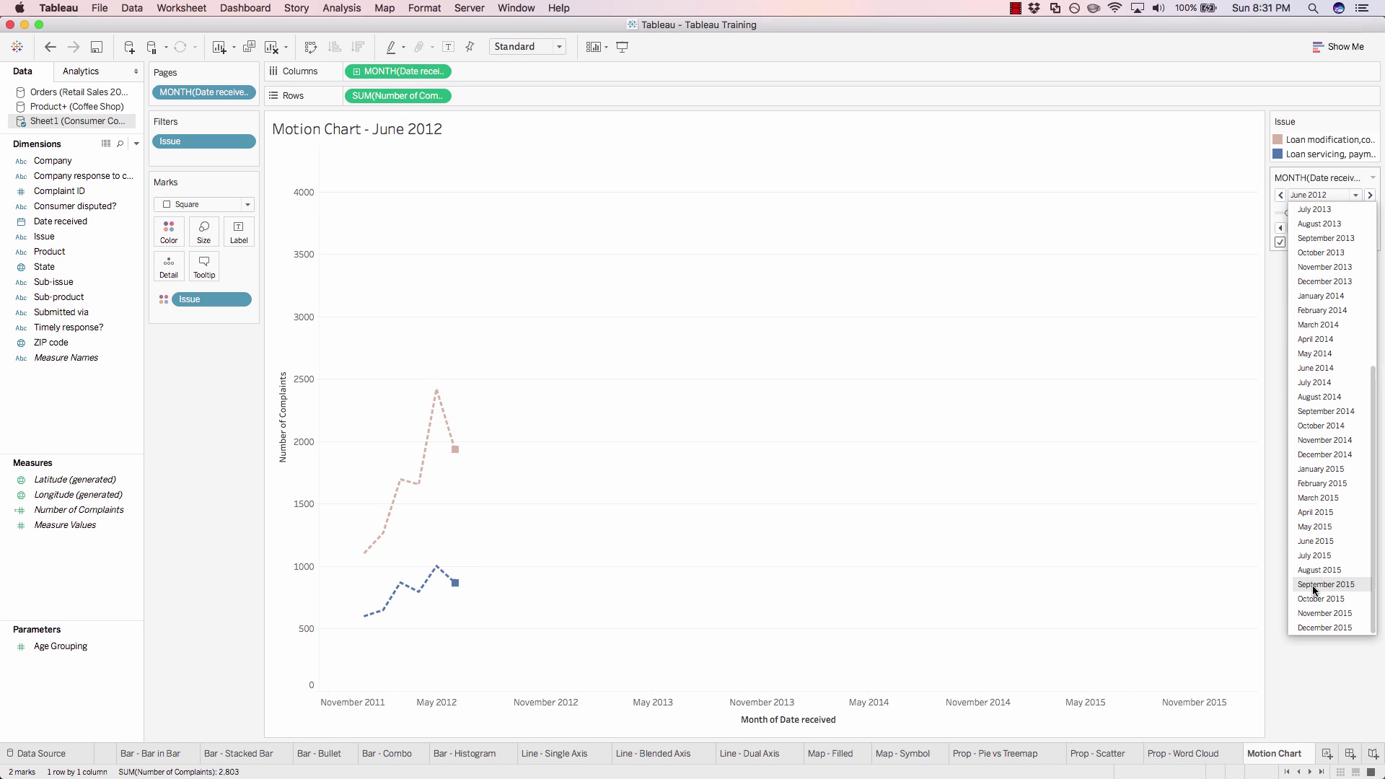
pyautogui.click(1309, 626)
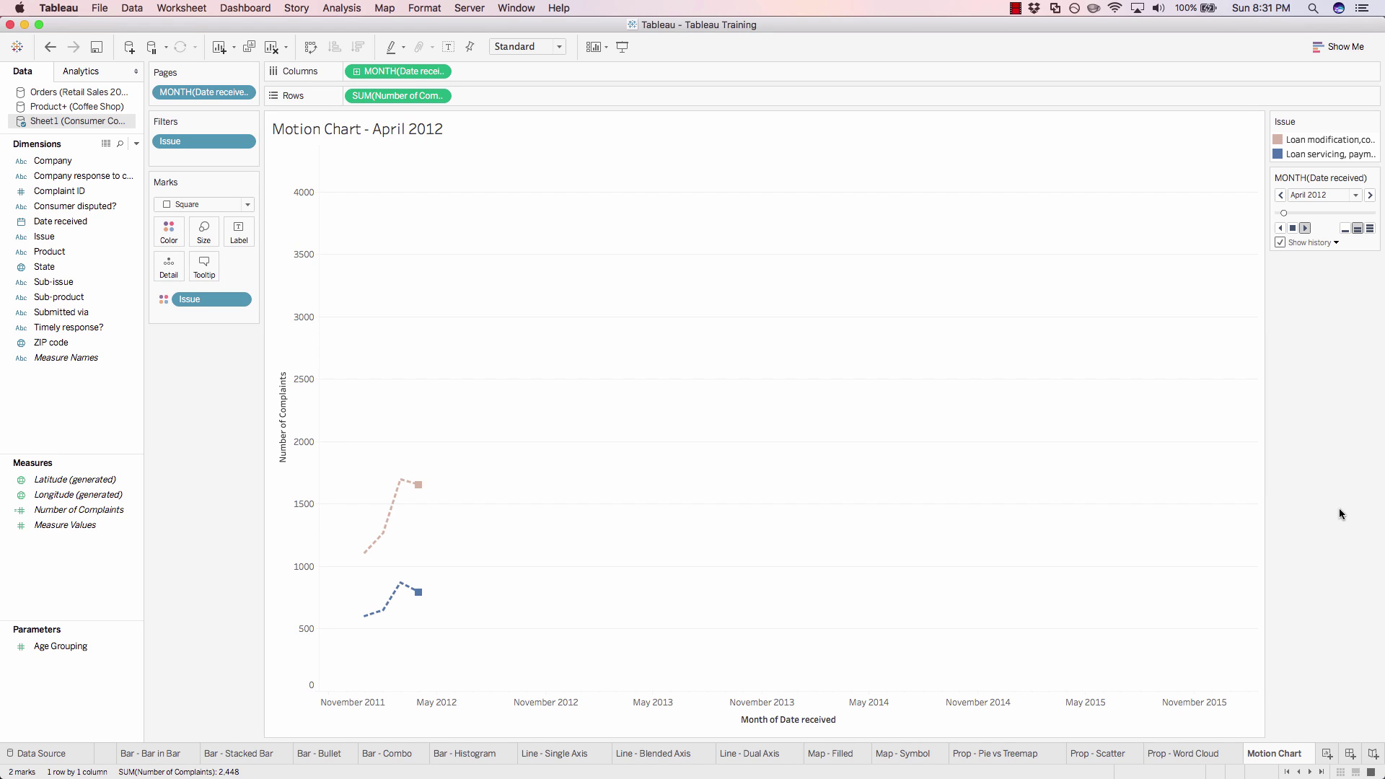
pyautogui.click(1292, 228)
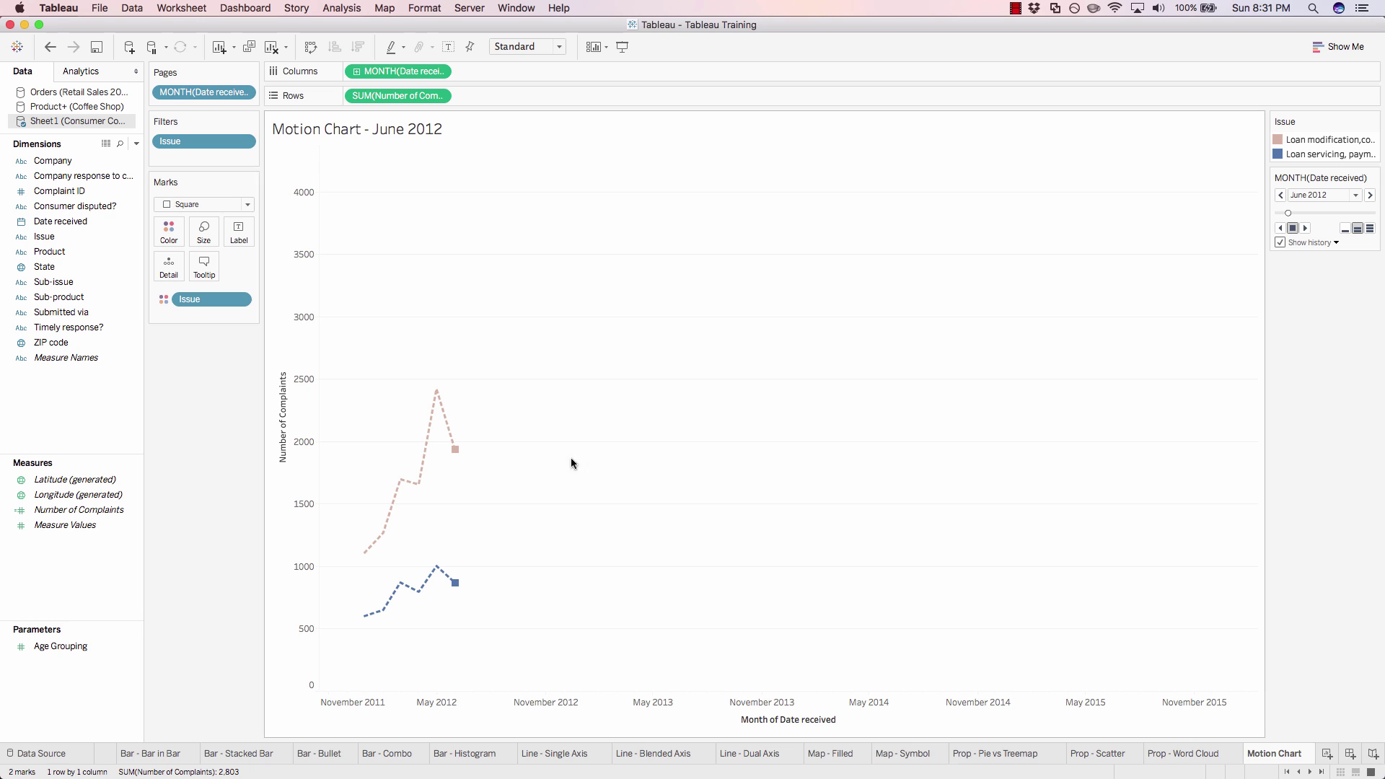
pyautogui.click(1180, 755)
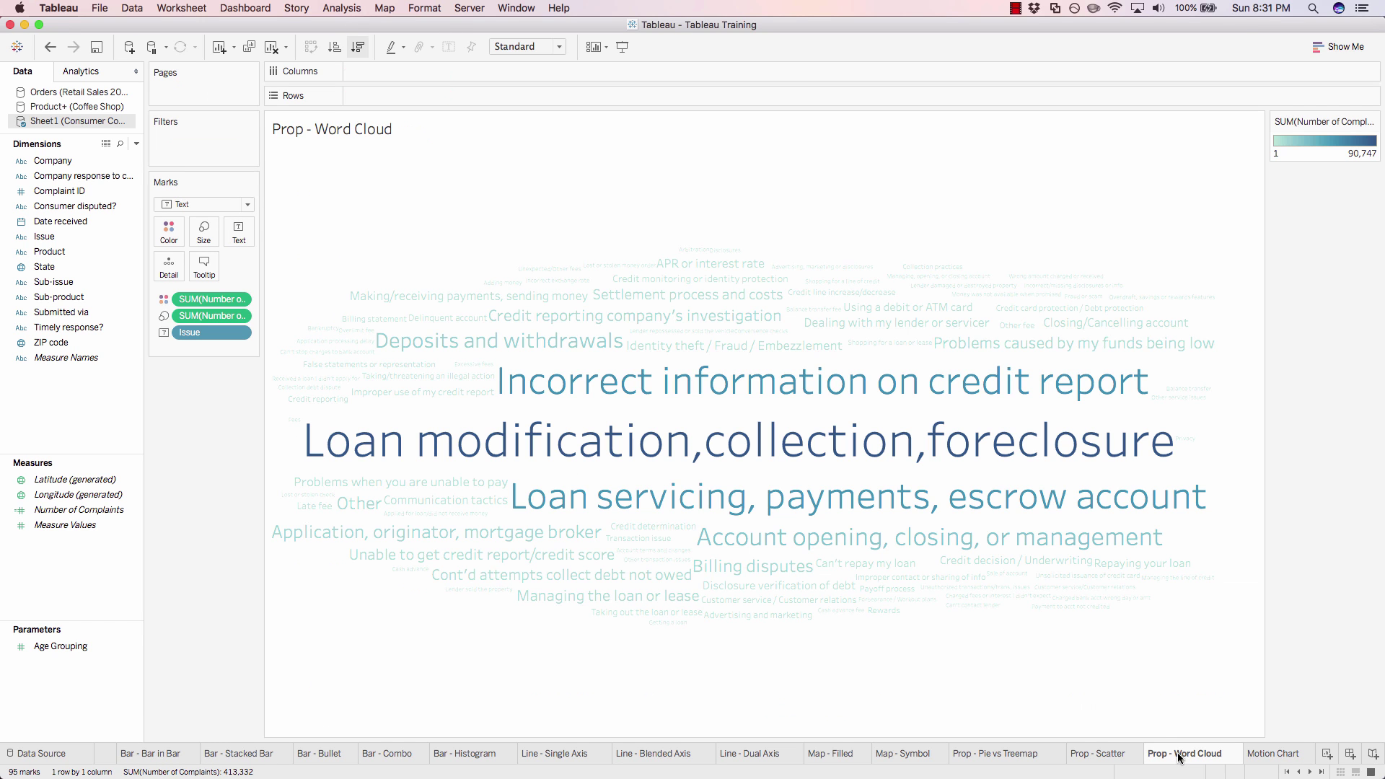
pyautogui.moveTo(941, 572)
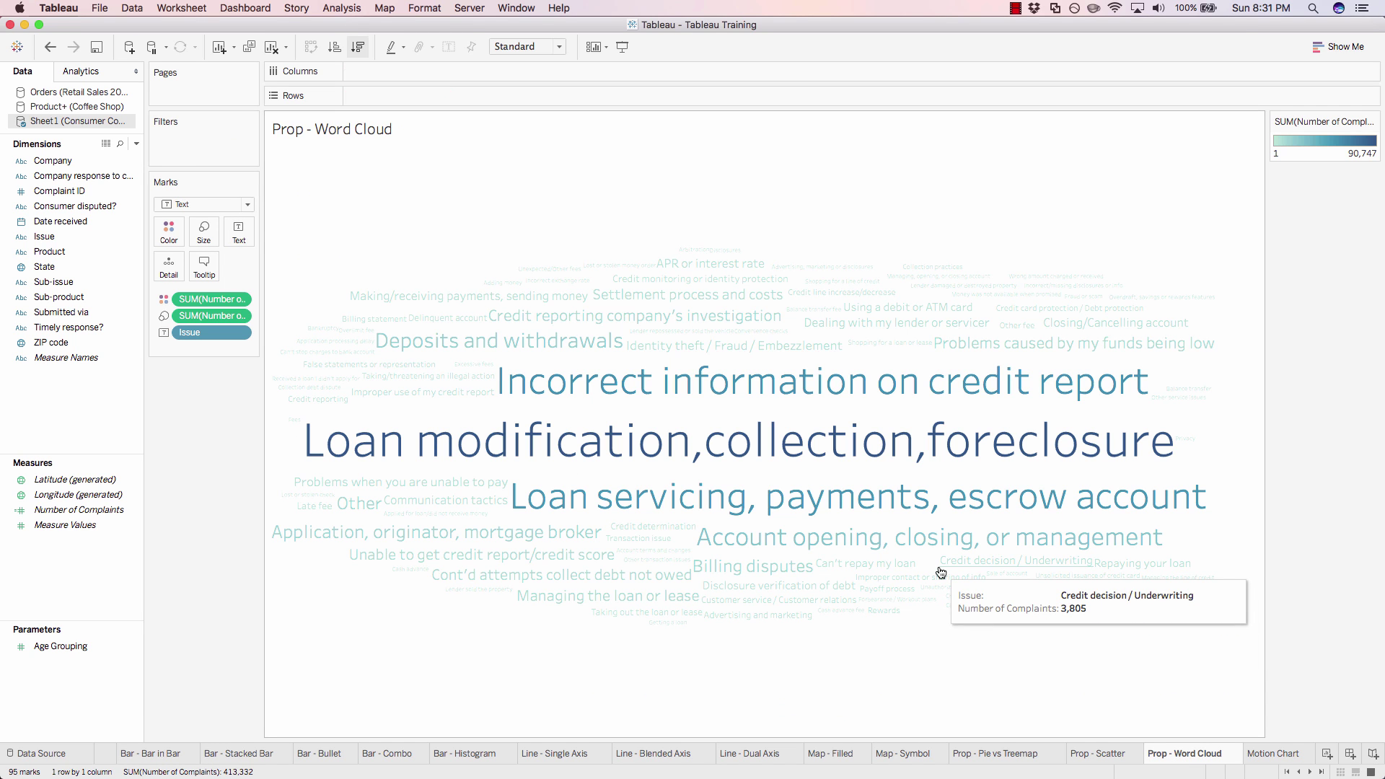
pyautogui.click(85, 210)
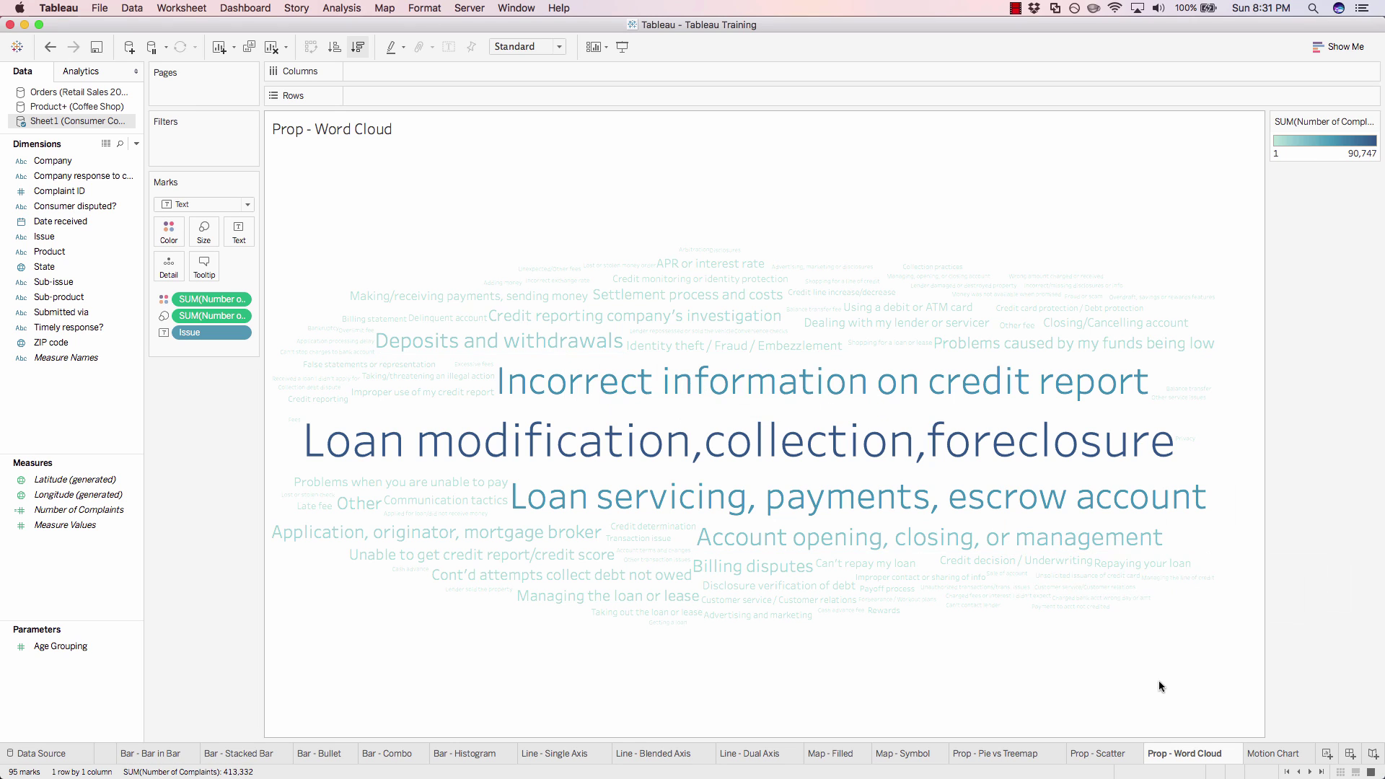
pyautogui.click(1282, 756)
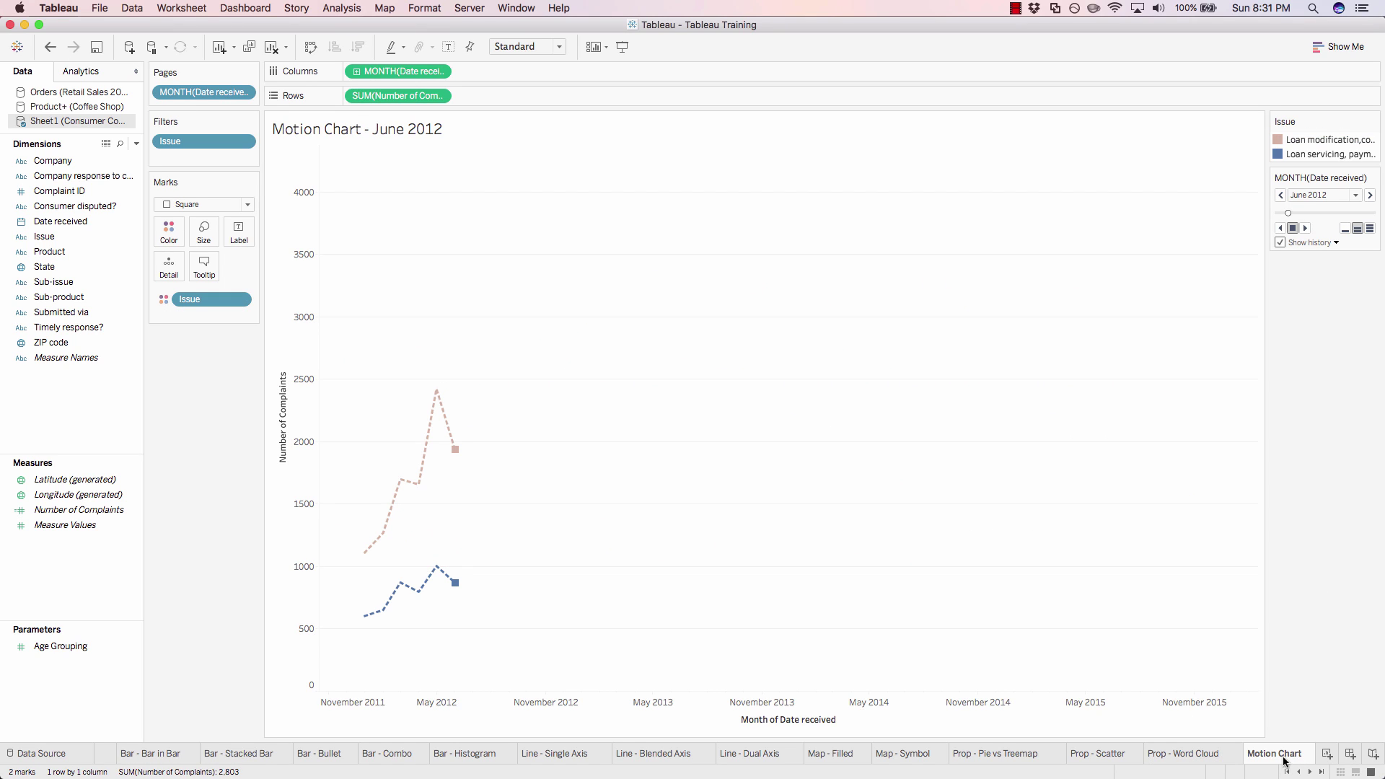